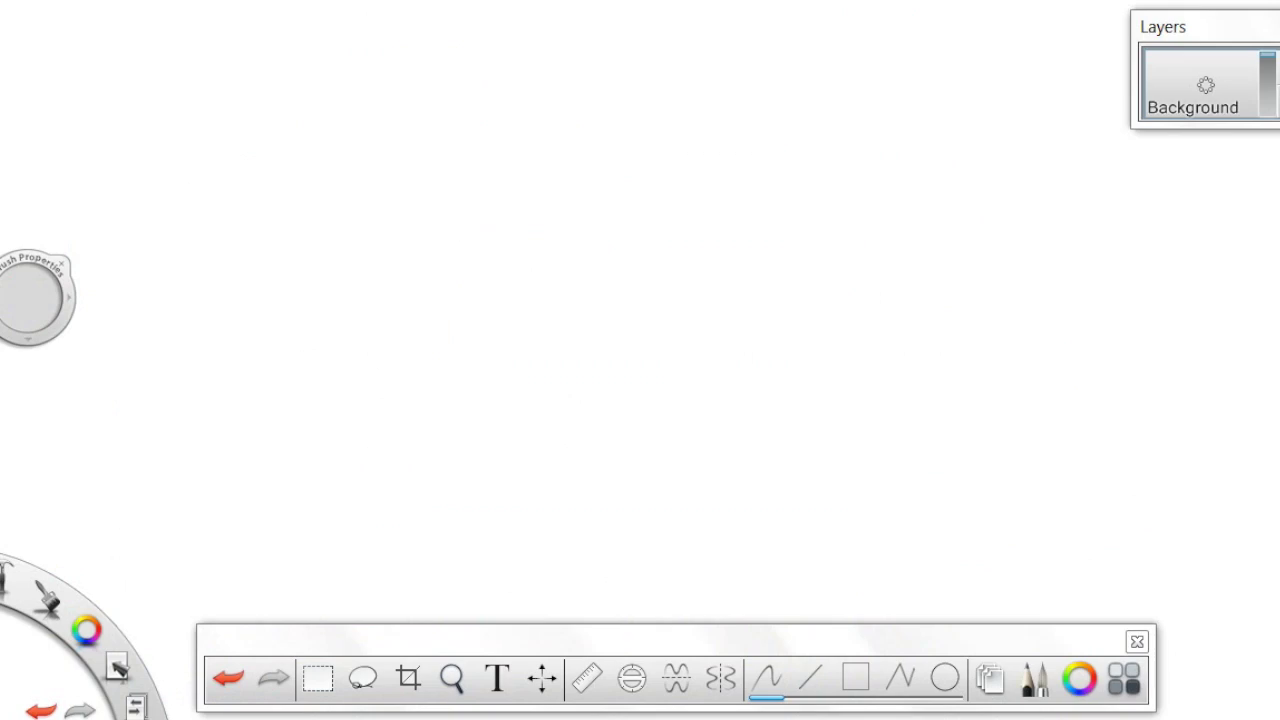
Turn on Symmetry Y mirroring and choose a red colour for the construction sketch.
{"action": "left_click_drag", "start_coordinate": [905, 641], "coordinate": [869, 415]}
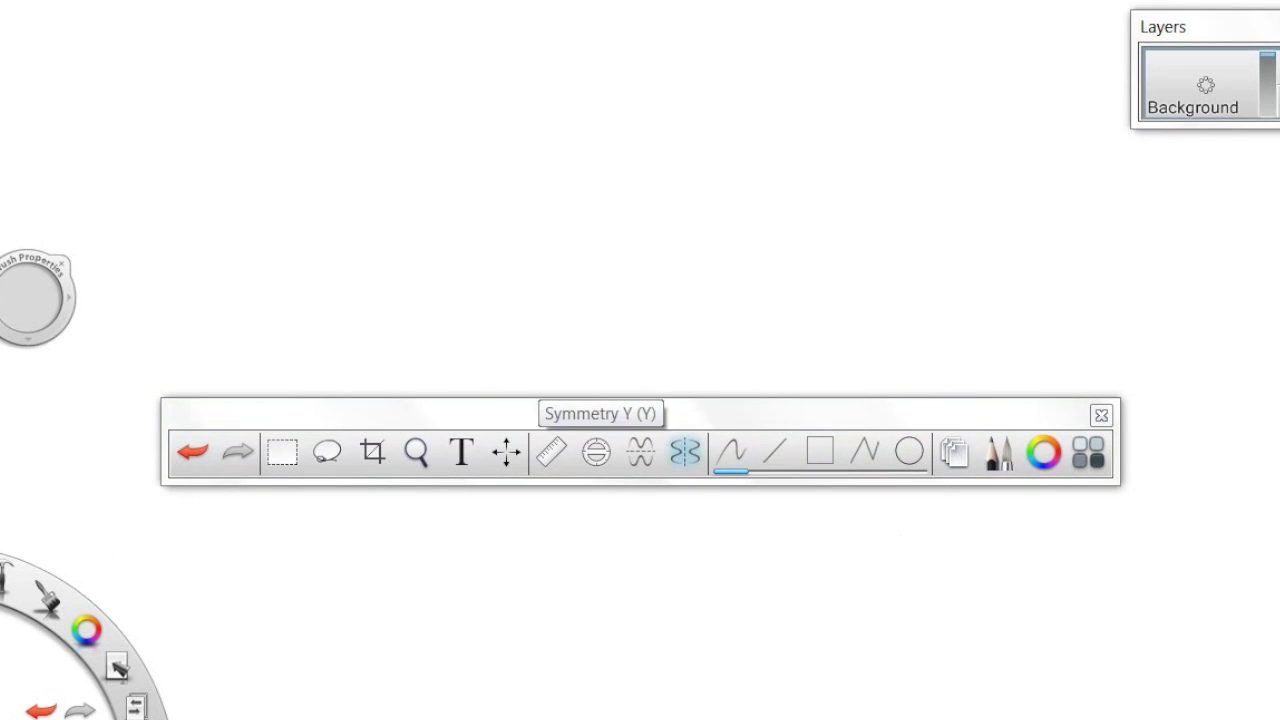
{"action": "left_click", "coordinate": [685, 452]}
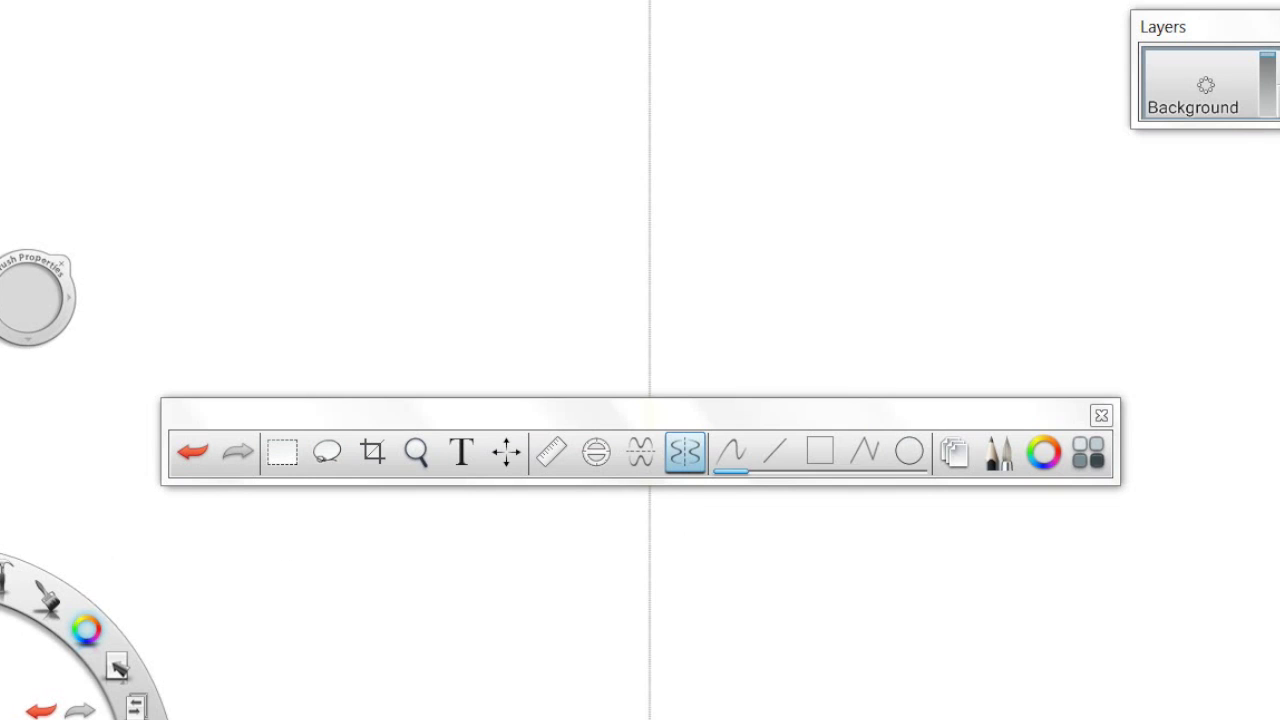
{"action": "left_click", "coordinate": [86, 628]}
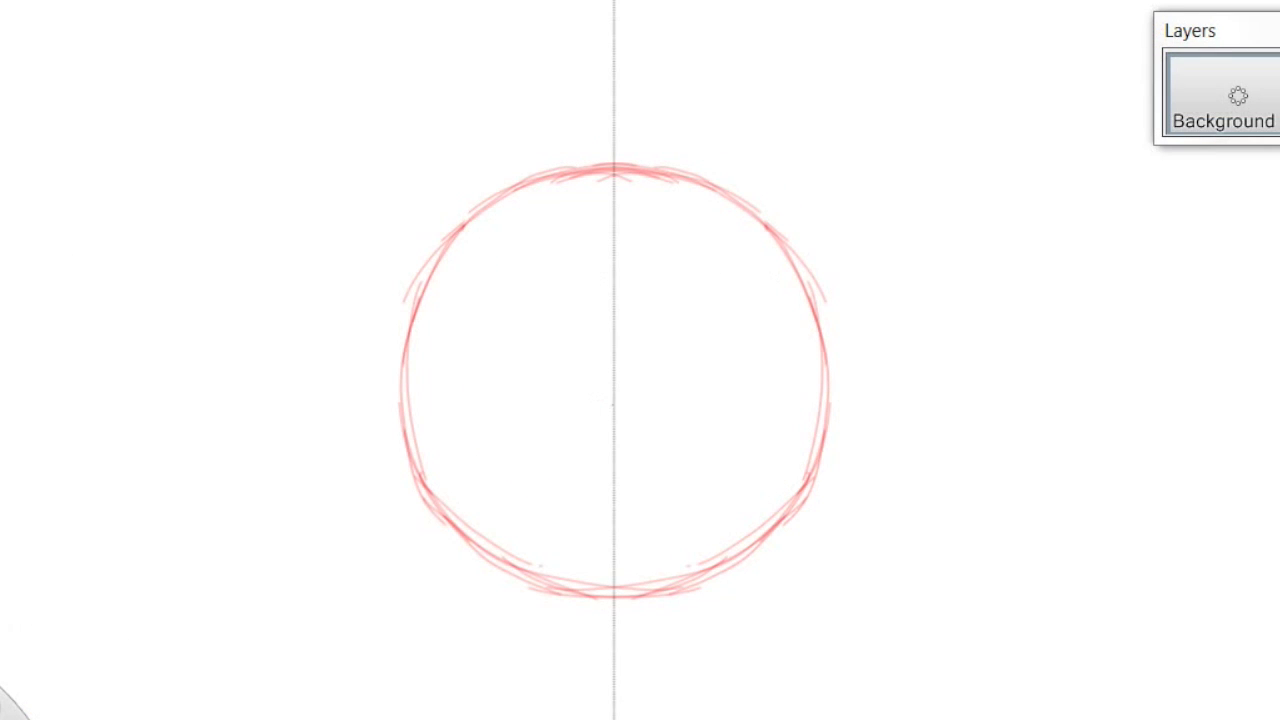
Sketch a smaller muzzle circle centred on the symmetry line, overlapping the lower half of the head circle and reaching below it.
{"action": "mouse_move", "coordinate": [602, 402]}
{"action": "left_mouse_down"}
{"action": "mouse_move", "coordinate": [536, 421]}
{"action": "mouse_move", "coordinate": [487, 474]}
{"action": "left_mouse_up"}
{"action": "left_click_drag", "start_coordinate": [527, 433], "coordinate": [469, 506]}
{"action": "left_click_drag", "start_coordinate": [485, 472], "coordinate": [459, 560]}
{"action": "mouse_move", "coordinate": [463, 518]}
{"action": "left_mouse_down"}
{"action": "mouse_move", "coordinate": [459, 560]}
{"action": "mouse_move", "coordinate": [497, 621]}
{"action": "mouse_move", "coordinate": [541, 661]}
{"action": "mouse_move", "coordinate": [615, 682]}
{"action": "left_mouse_up"}
{"action": "left_click_drag", "start_coordinate": [535, 663], "coordinate": [592, 678]}
{"action": "left_click_drag", "start_coordinate": [540, 424], "coordinate": [459, 568]}
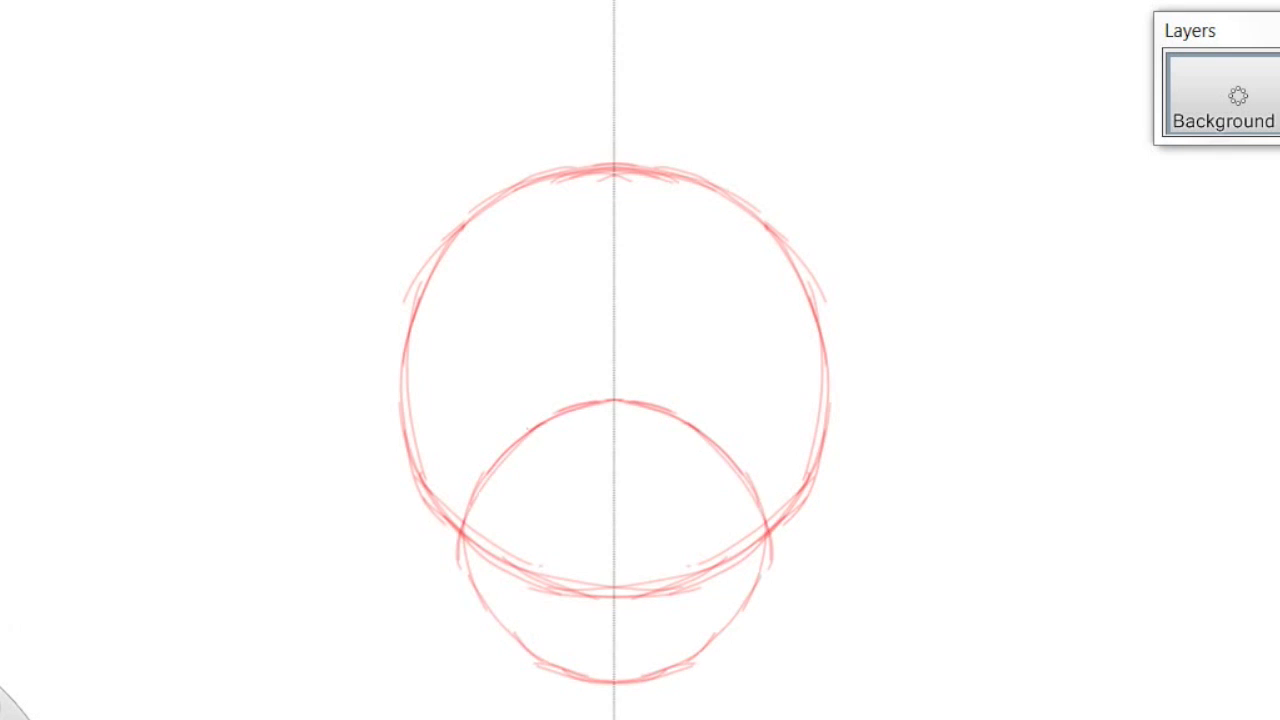
{"action": "left_click_drag", "start_coordinate": [613, 398], "coordinate": [528, 428]}
{"action": "mouse_move", "coordinate": [614, 400]}
{"action": "left_mouse_down"}
{"action": "mouse_move", "coordinate": [590, 404]}
{"action": "mouse_move", "coordinate": [458, 546]}
{"action": "left_mouse_up"}
{"action": "mouse_move", "coordinate": [460, 518]}
{"action": "left_mouse_down"}
{"action": "mouse_move", "coordinate": [474, 601]}
{"action": "mouse_move", "coordinate": [526, 648]}
{"action": "left_mouse_up"}
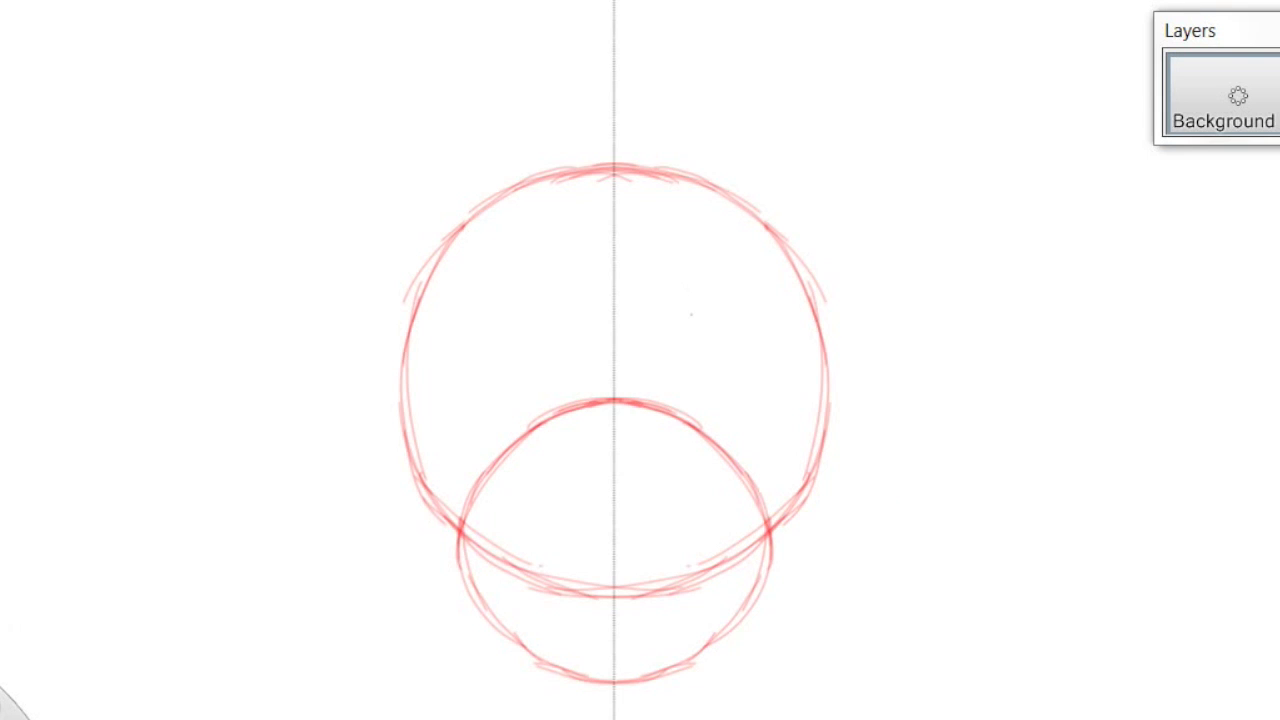
{"action": "mouse_move", "coordinate": [470, 521]}
{"action": "left_mouse_down"}
{"action": "mouse_move", "coordinate": [496, 448]}
{"action": "mouse_move", "coordinate": [608, 398]}
{"action": "mouse_move", "coordinate": [482, 604]}
{"action": "mouse_move", "coordinate": [614, 683]}
{"action": "left_mouse_up"}
{"action": "left_click_drag", "start_coordinate": [482, 496], "coordinate": [565, 660]}
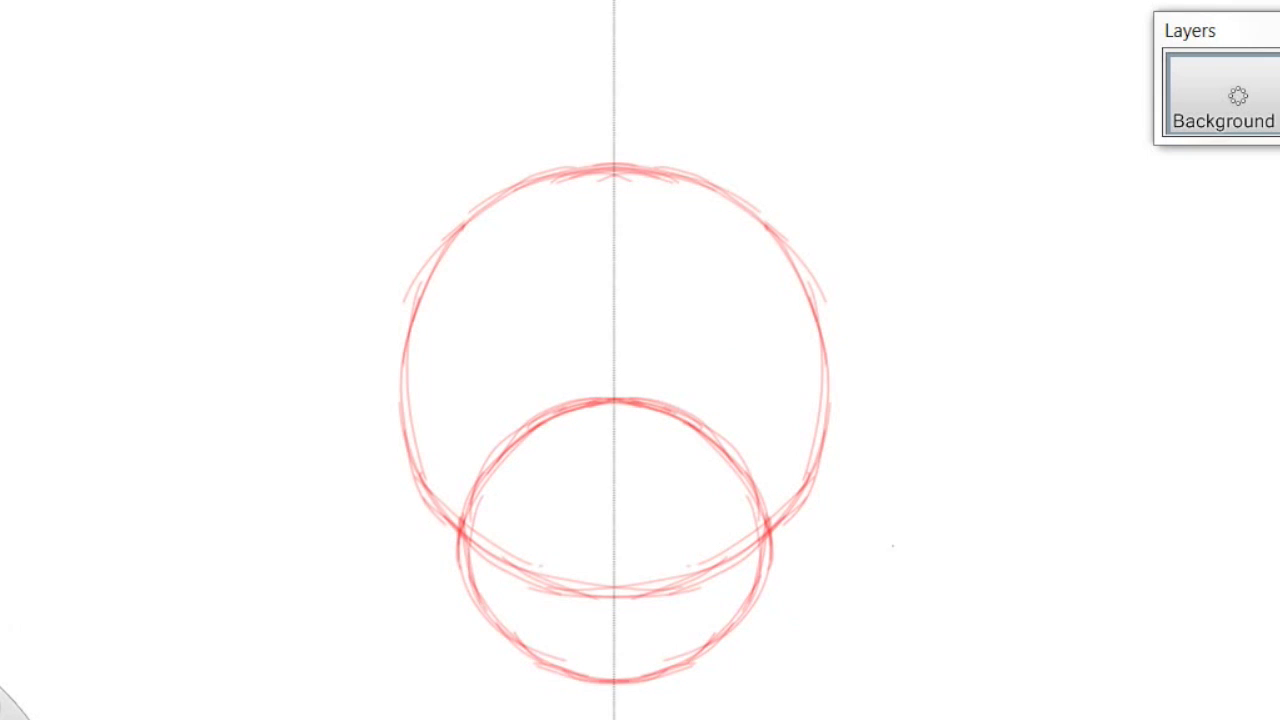
Sketch a slightly arched lower eye guideline across the head at the top of the muzzle circle.
{"action": "mouse_move", "coordinate": [388, 433]}
{"action": "left_mouse_down"}
{"action": "mouse_move", "coordinate": [568, 411]}
{"action": "mouse_move", "coordinate": [532, 414]}
{"action": "left_mouse_up"}
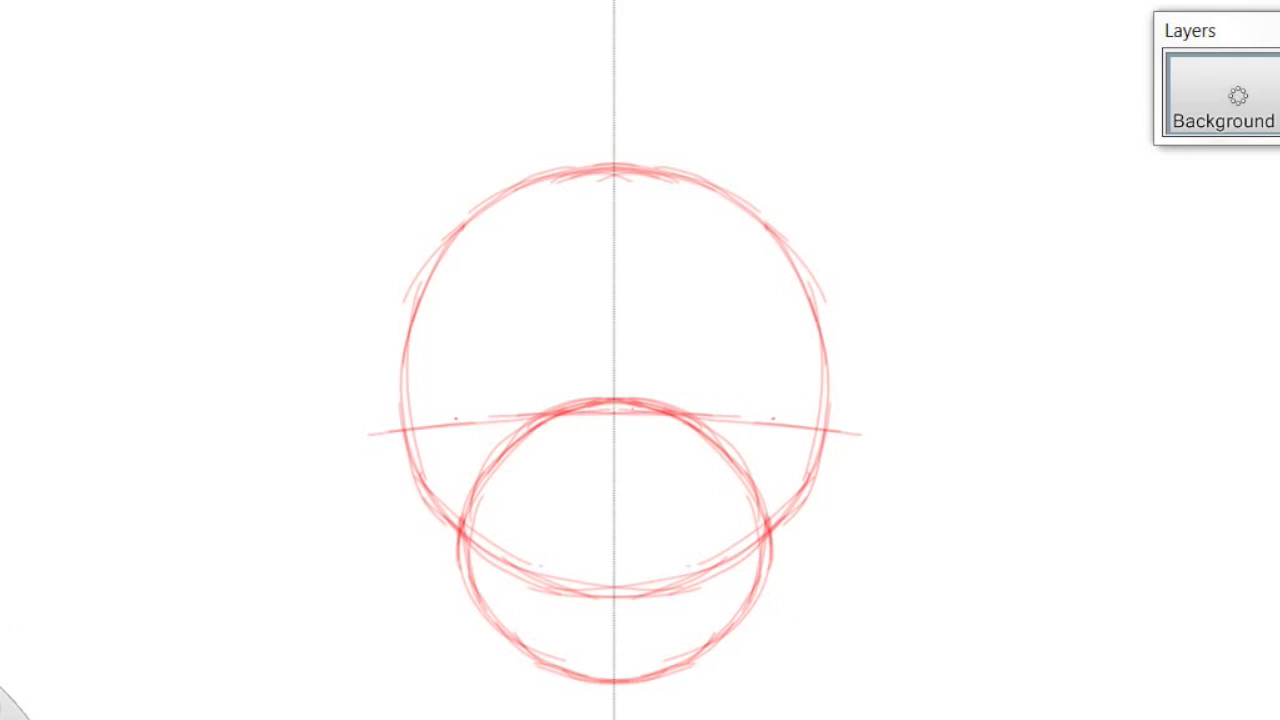
{"action": "left_click_drag", "start_coordinate": [360, 426], "coordinate": [560, 411]}
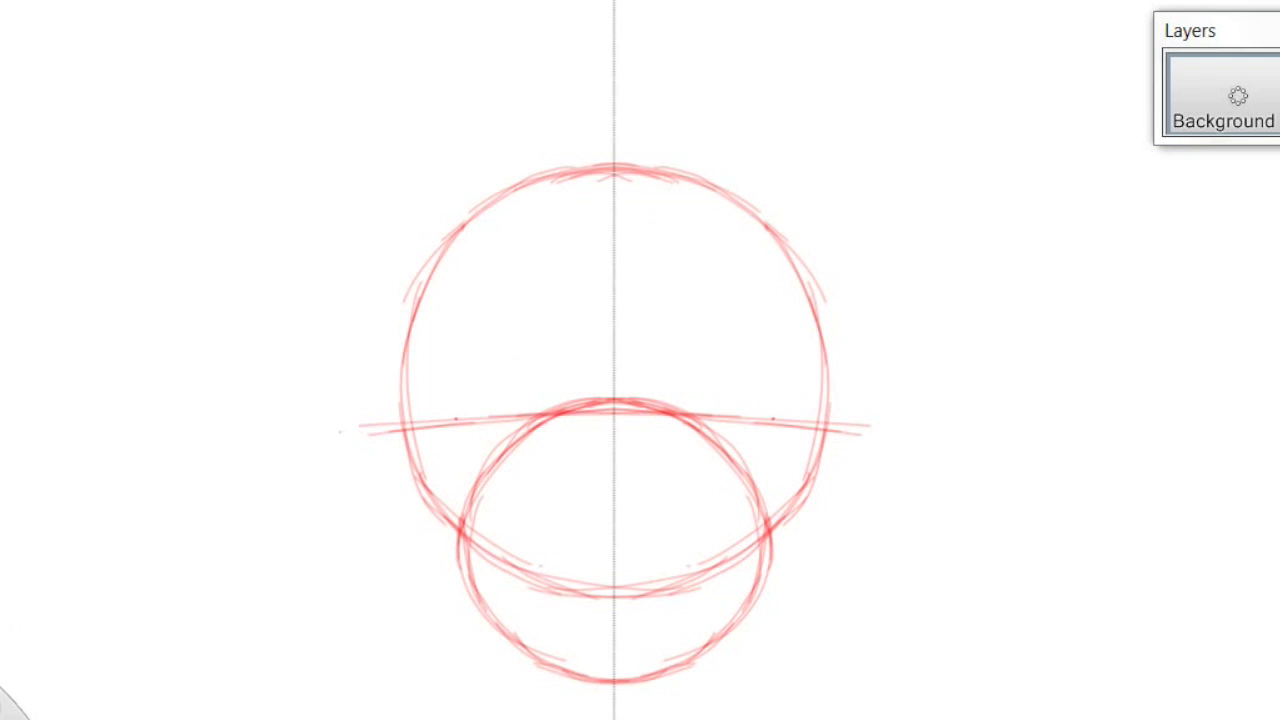
{"action": "left_click_drag", "start_coordinate": [346, 432], "coordinate": [536, 411]}
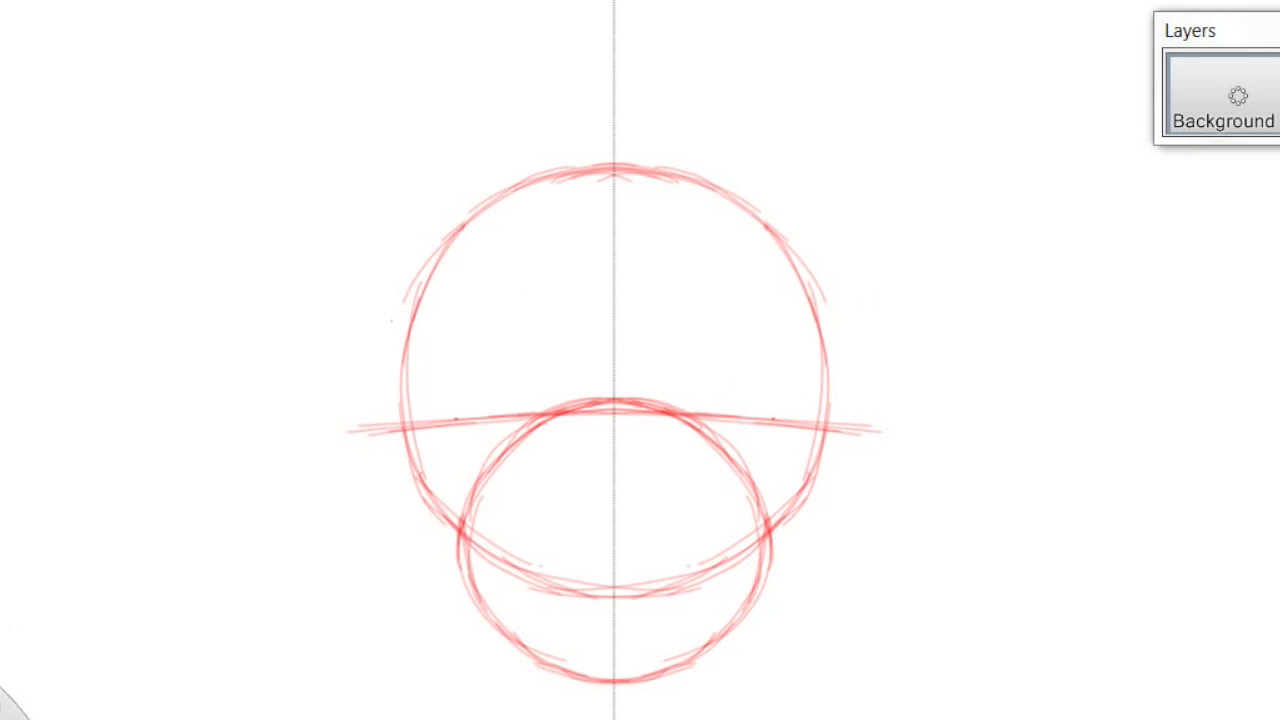
Sketch a second slightly arched guideline across the head, midway between the crown and the muzzle circle.
{"action": "left_click_drag", "start_coordinate": [375, 316], "coordinate": [455, 314]}
{"action": "left_click_drag", "start_coordinate": [376, 317], "coordinate": [628, 288]}
{"action": "left_click_drag", "start_coordinate": [616, 288], "coordinate": [416, 311]}
{"action": "left_click_drag", "start_coordinate": [377, 310], "coordinate": [631, 295]}
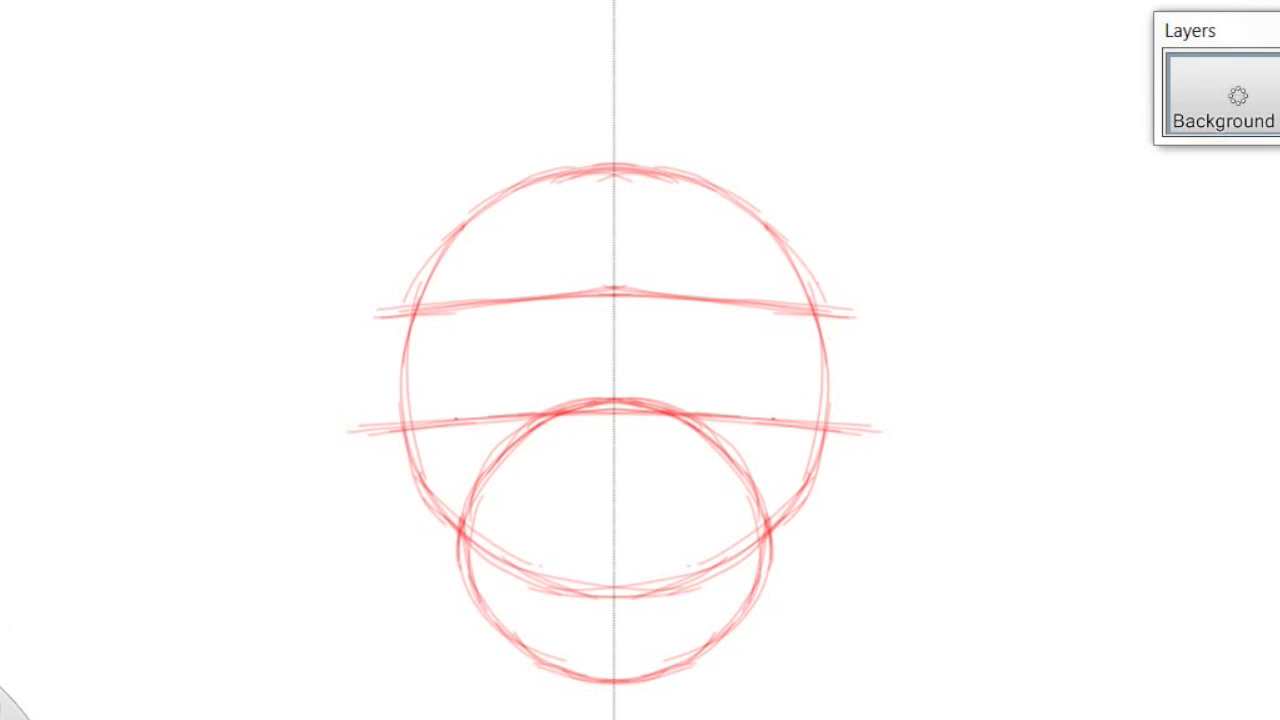
Outline full cheeks from the upper guideline, bulging outward below the lower guideline and tapering in to the muzzle circle.
{"action": "left_click_drag", "start_coordinate": [412, 316], "coordinate": [396, 396]}
{"action": "left_click_drag", "start_coordinate": [410, 340], "coordinate": [385, 421]}
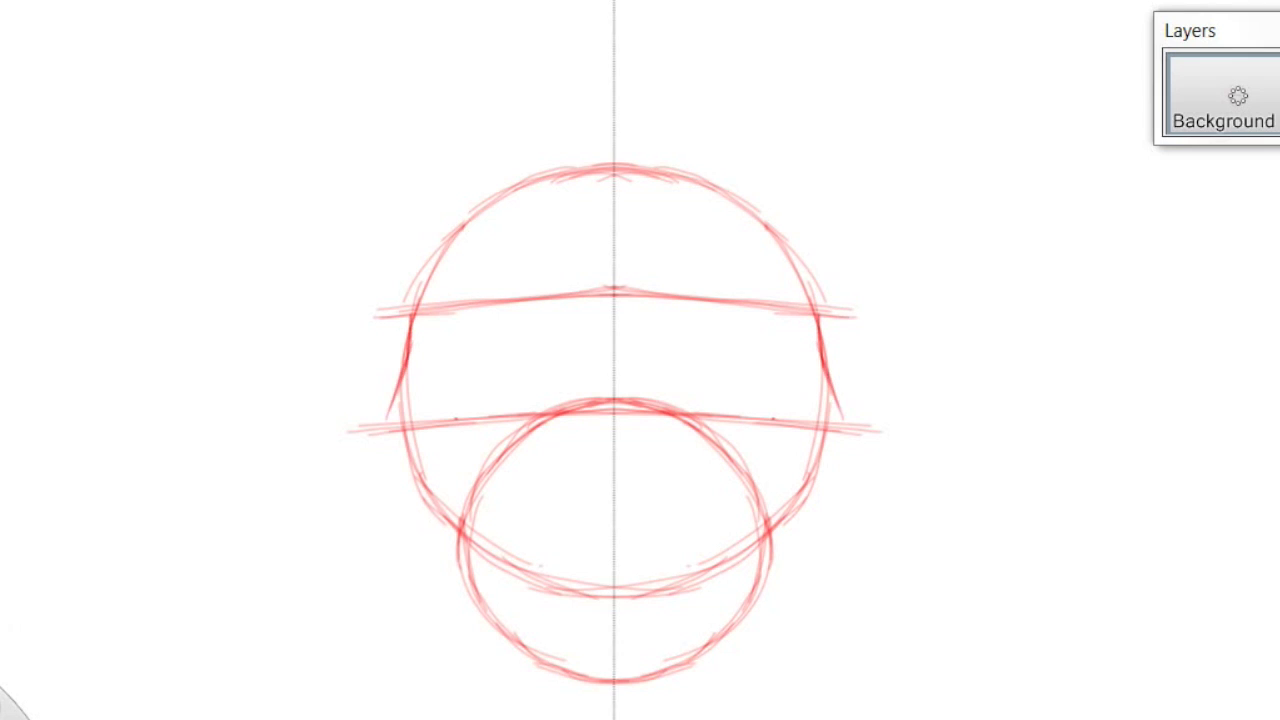
{"action": "left_click_drag", "start_coordinate": [413, 310], "coordinate": [373, 437]}
{"action": "left_click_drag", "start_coordinate": [396, 389], "coordinate": [373, 454]}
{"action": "mouse_move", "coordinate": [384, 413]}
{"action": "left_mouse_down"}
{"action": "mouse_move", "coordinate": [374, 452]}
{"action": "mouse_move", "coordinate": [403, 530]}
{"action": "left_mouse_up"}
{"action": "mouse_move", "coordinate": [379, 478]}
{"action": "left_mouse_down"}
{"action": "mouse_move", "coordinate": [402, 528]}
{"action": "mouse_move", "coordinate": [489, 615]}
{"action": "left_mouse_up"}
{"action": "mouse_move", "coordinate": [738, 622]}
{"action": "left_mouse_down"}
{"action": "mouse_move", "coordinate": [854, 483]}
{"action": "mouse_move", "coordinate": [855, 430]}
{"action": "mouse_move", "coordinate": [820, 332]}
{"action": "left_mouse_up"}
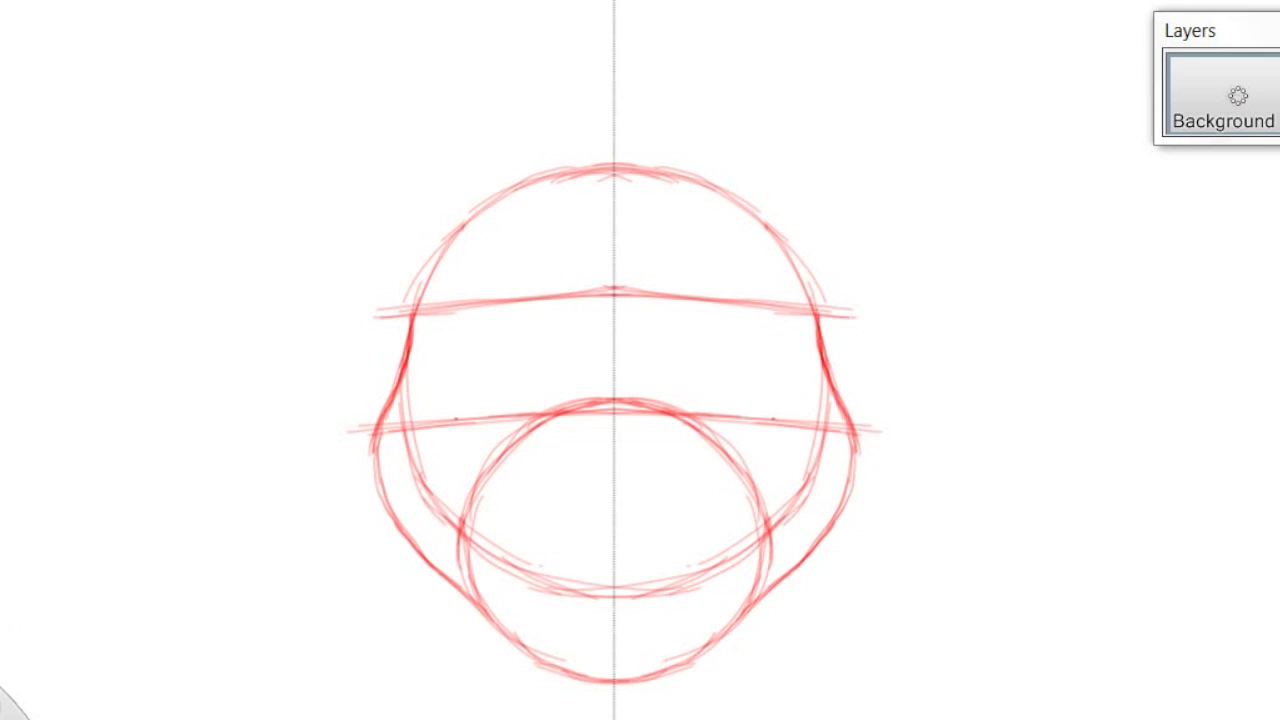
{"action": "left_click_drag", "start_coordinate": [848, 417], "coordinate": [858, 464]}
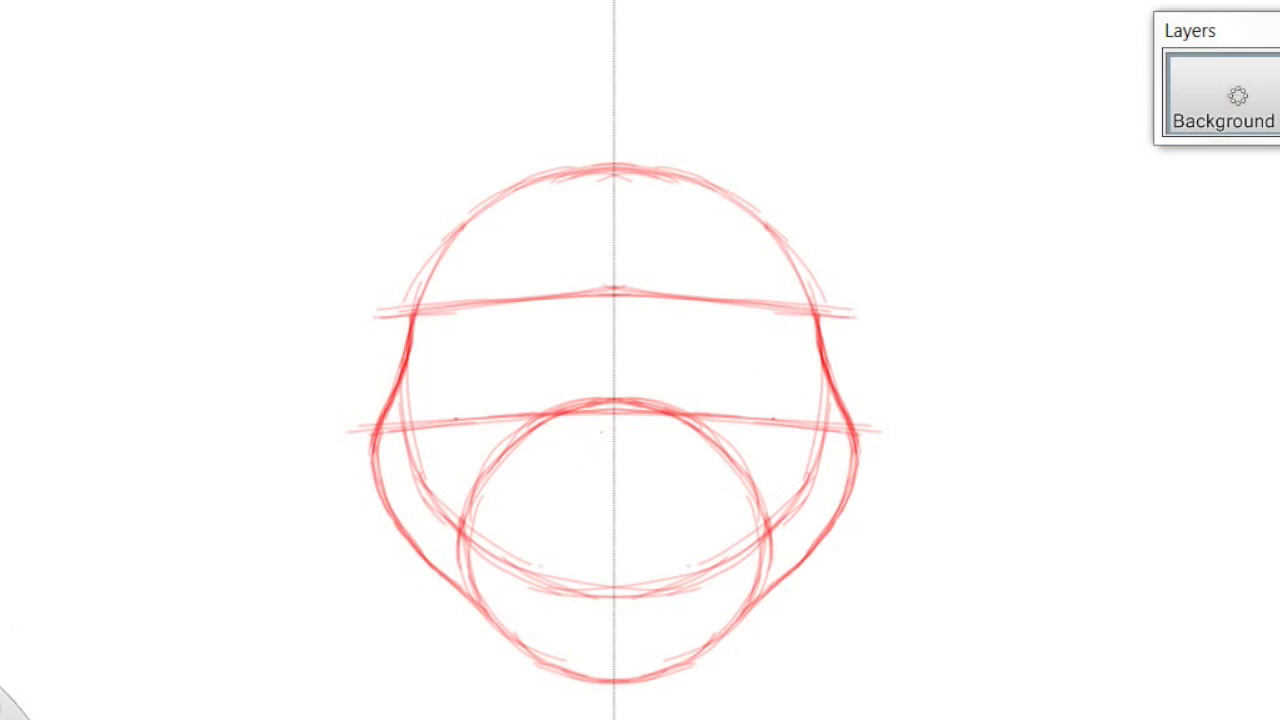
Draw a large nose inside the muzzle circle with a nearly flat top edge and sides curving to a point.
{"action": "left_click_drag", "start_coordinate": [615, 437], "coordinate": [684, 443]}
{"action": "left_click_drag", "start_coordinate": [615, 437], "coordinate": [685, 443]}
{"action": "left_click_drag", "start_coordinate": [532, 442], "coordinate": [698, 442]}
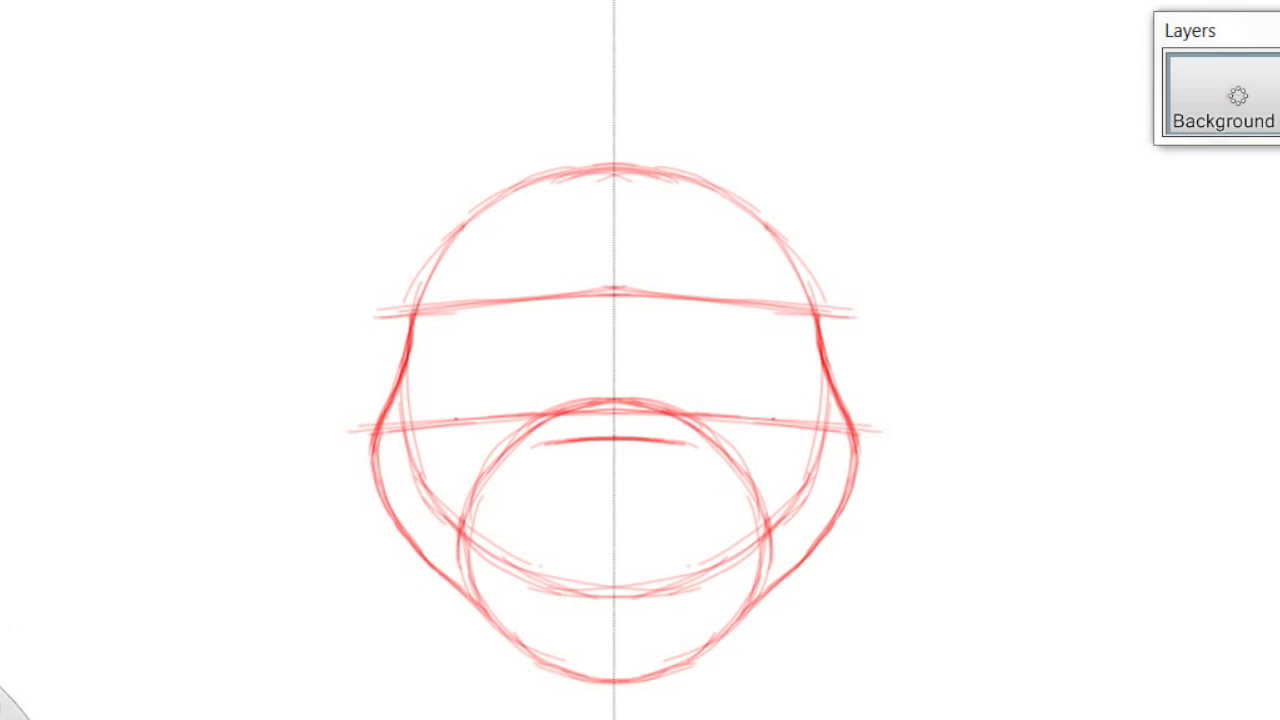
{"action": "mouse_move", "coordinate": [532, 444]}
{"action": "left_mouse_down"}
{"action": "mouse_move", "coordinate": [540, 508]}
{"action": "mouse_move", "coordinate": [594, 546]}
{"action": "mouse_move", "coordinate": [542, 505]}
{"action": "mouse_move", "coordinate": [530, 450]}
{"action": "mouse_move", "coordinate": [594, 548]}
{"action": "mouse_move", "coordinate": [557, 529]}
{"action": "mouse_move", "coordinate": [523, 453]}
{"action": "mouse_move", "coordinate": [566, 440]}
{"action": "mouse_move", "coordinate": [582, 540]}
{"action": "mouse_move", "coordinate": [613, 556]}
{"action": "left_mouse_up"}
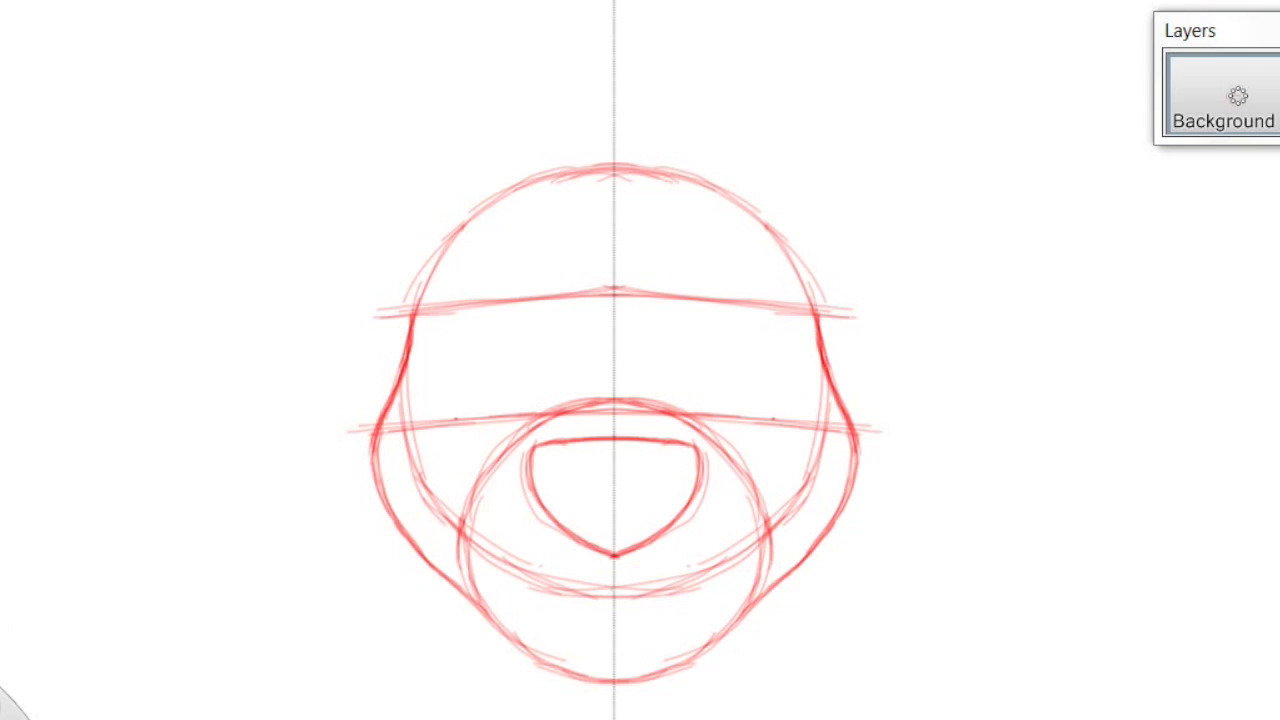
Draw the upper lip curves below the nose, carry them up the muzzle sides, and add smile creases across the cheeks.
{"action": "left_click_drag", "start_coordinate": [614, 588], "coordinate": [648, 600]}
{"action": "mouse_move", "coordinate": [638, 598]}
{"action": "left_mouse_down"}
{"action": "mouse_move", "coordinate": [672, 604]}
{"action": "mouse_move", "coordinate": [724, 578]}
{"action": "left_mouse_up"}
{"action": "mouse_move", "coordinate": [690, 596]}
{"action": "left_mouse_down"}
{"action": "mouse_move", "coordinate": [756, 545]}
{"action": "mouse_move", "coordinate": [672, 604]}
{"action": "mouse_move", "coordinate": [562, 600]}
{"action": "mouse_move", "coordinate": [474, 545]}
{"action": "left_mouse_up"}
{"action": "left_click_drag", "start_coordinate": [757, 518], "coordinate": [749, 480]}
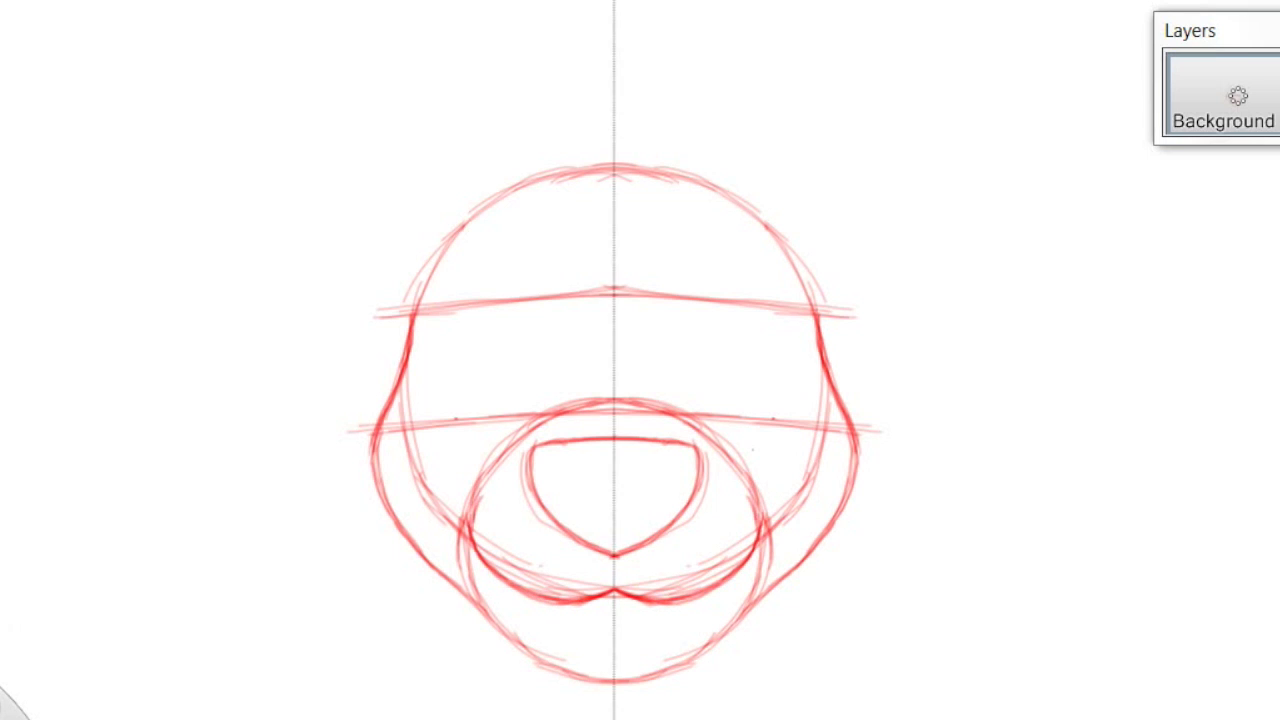
{"action": "left_click_drag", "start_coordinate": [762, 541], "coordinate": [744, 474]}
{"action": "left_click_drag", "start_coordinate": [760, 522], "coordinate": [737, 467]}
{"action": "left_click_drag", "start_coordinate": [745, 569], "coordinate": [761, 529]}
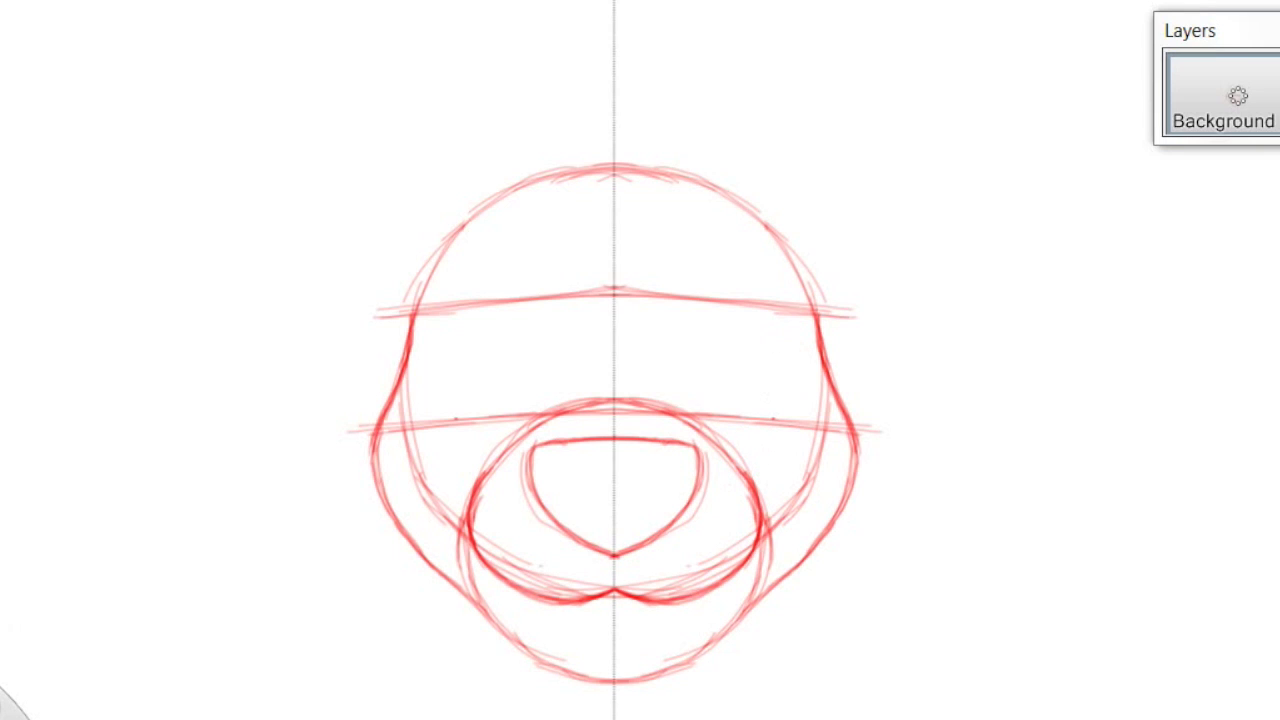
{"action": "mouse_move", "coordinate": [742, 475]}
{"action": "left_mouse_down"}
{"action": "mouse_move", "coordinate": [846, 449]}
{"action": "mouse_move", "coordinate": [800, 454]}
{"action": "mouse_move", "coordinate": [846, 449]}
{"action": "mouse_move", "coordinate": [759, 509]}
{"action": "mouse_move", "coordinate": [763, 538]}
{"action": "left_mouse_up"}
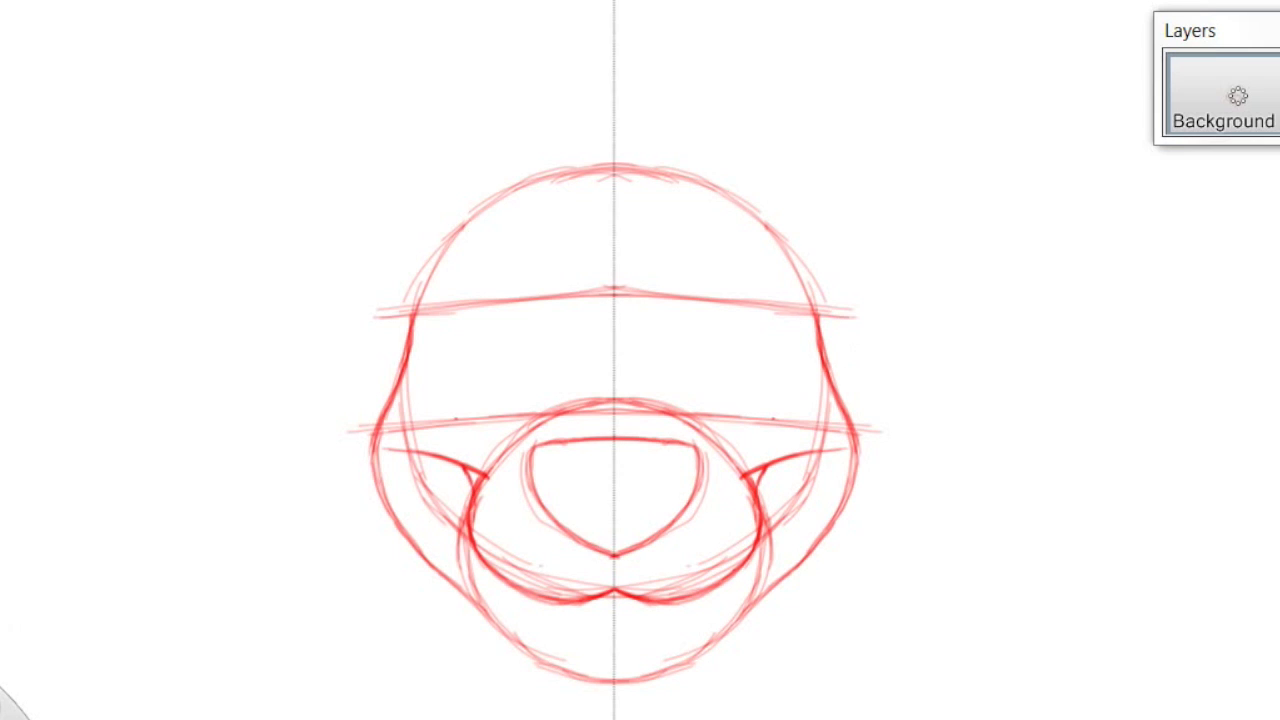
Draw the open mouth with two small lower fangs under the lip, and outline the chin and jaw up to the cheeks.
{"action": "left_click_drag", "start_coordinate": [503, 578], "coordinate": [522, 610]}
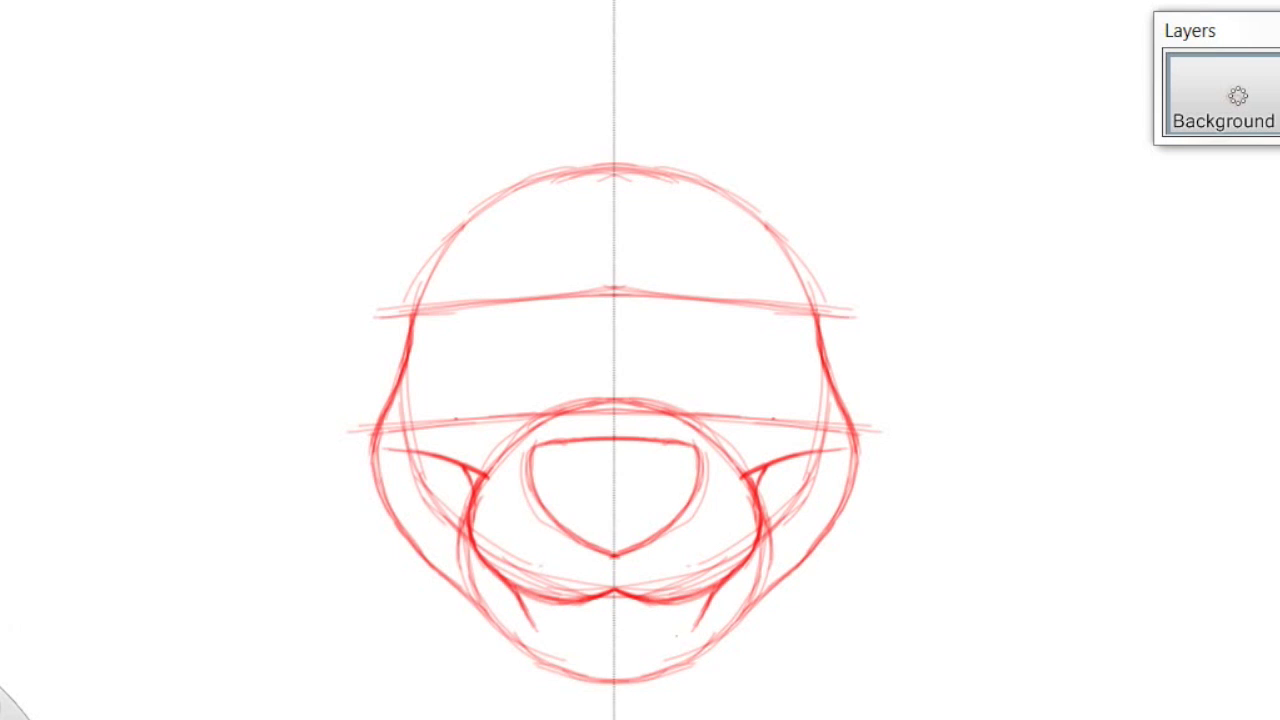
{"action": "mouse_move", "coordinate": [545, 634]}
{"action": "left_mouse_down"}
{"action": "mouse_move", "coordinate": [606, 647]}
{"action": "mouse_move", "coordinate": [538, 631]}
{"action": "left_mouse_up"}
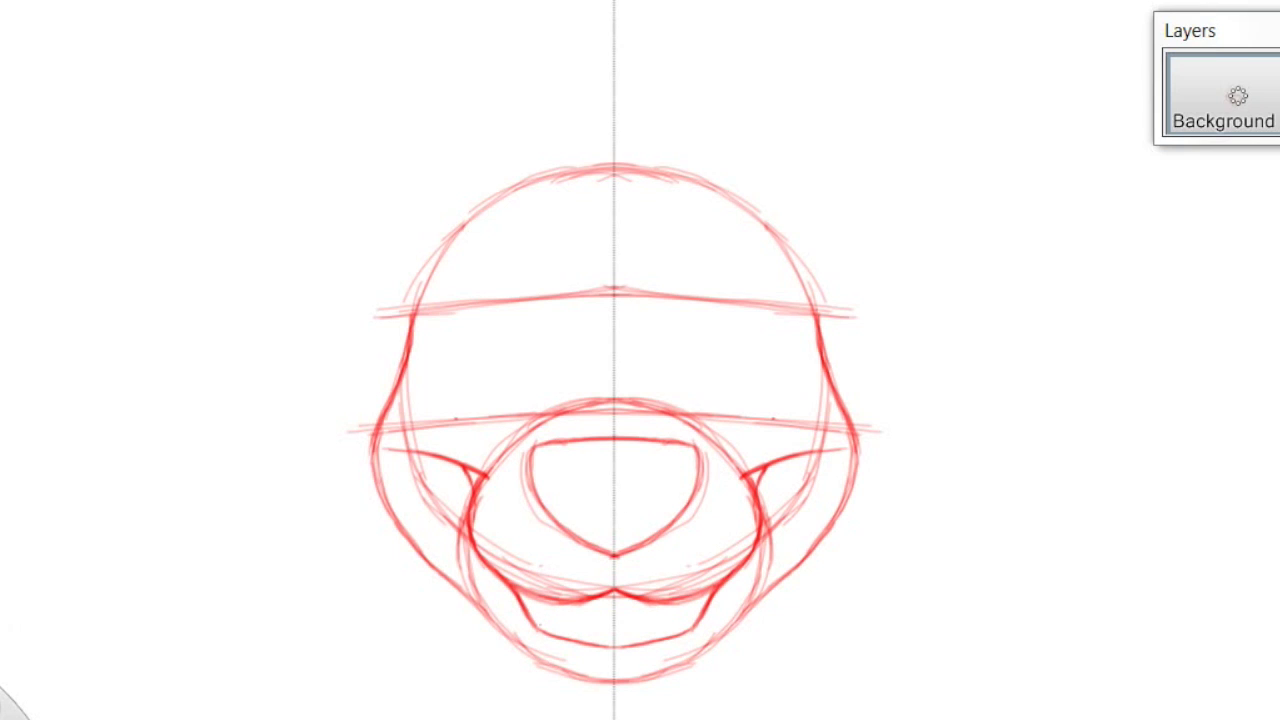
{"action": "left_click_drag", "start_coordinate": [544, 618], "coordinate": [537, 630]}
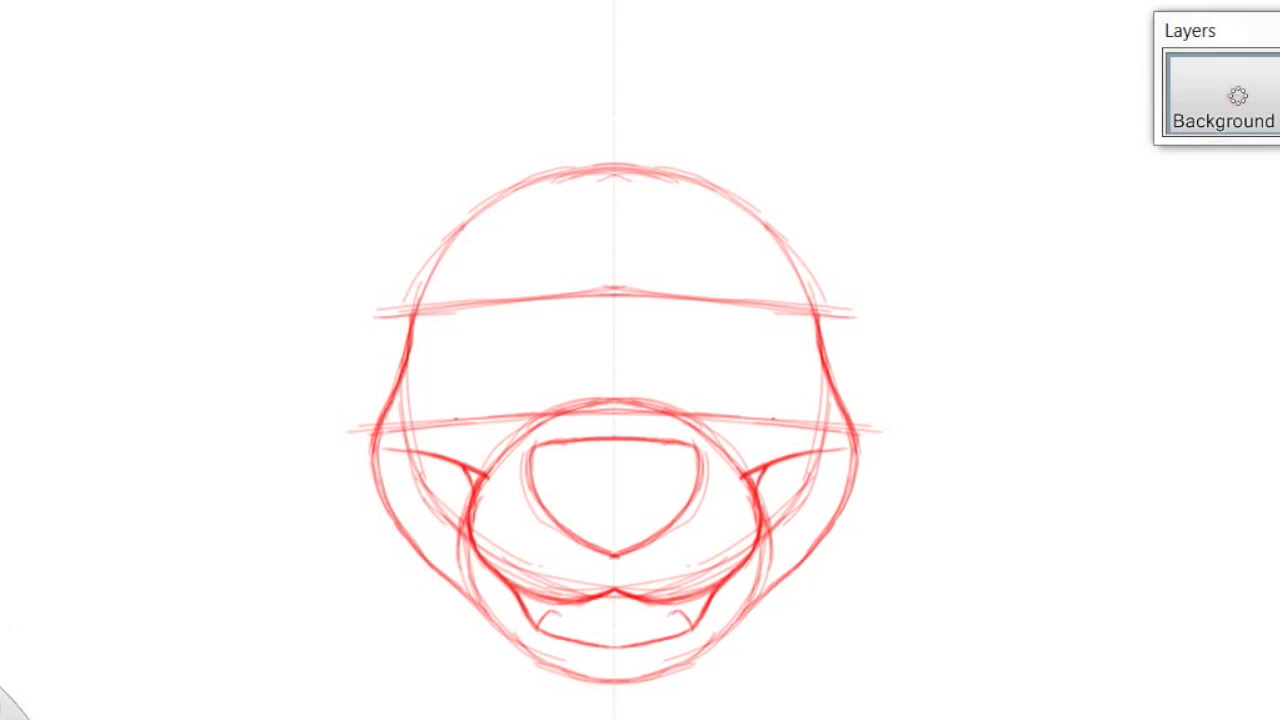
{"action": "mouse_move", "coordinate": [567, 628]}
{"action": "left_mouse_down"}
{"action": "mouse_move", "coordinate": [543, 617]}
{"action": "mouse_move", "coordinate": [538, 629]}
{"action": "left_mouse_up"}
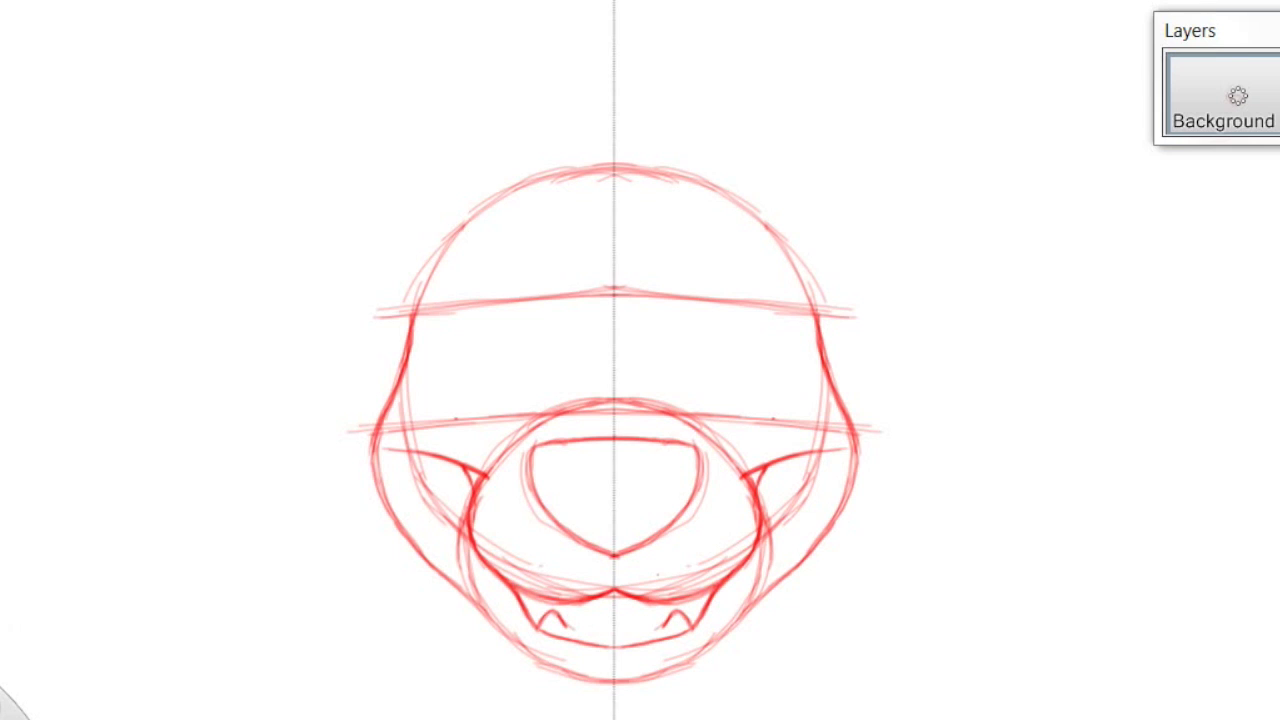
{"action": "left_click_drag", "start_coordinate": [567, 628], "coordinate": [615, 632]}
{"action": "mouse_move", "coordinate": [471, 582]}
{"action": "left_mouse_down"}
{"action": "mouse_move", "coordinate": [524, 656]}
{"action": "mouse_move", "coordinate": [615, 693]}
{"action": "mouse_move", "coordinate": [554, 682]}
{"action": "mouse_move", "coordinate": [444, 564]}
{"action": "left_mouse_up"}
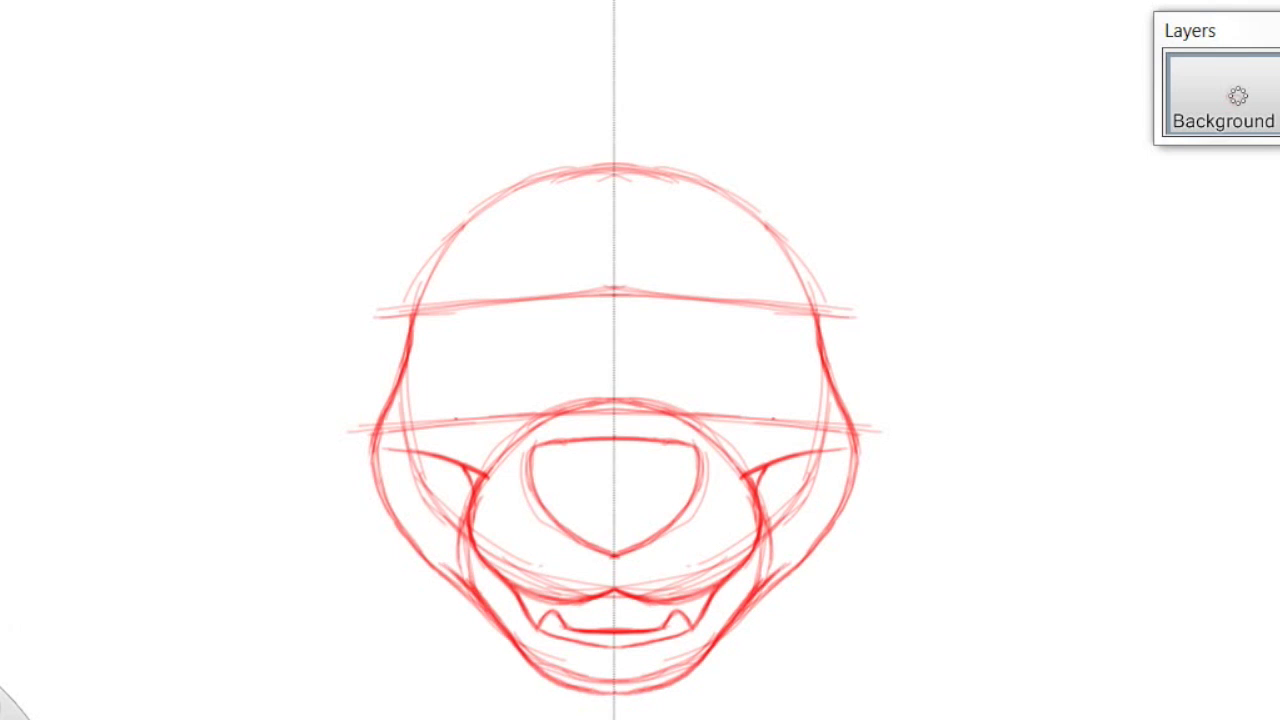
{"action": "mouse_move", "coordinate": [498, 624]}
{"action": "left_mouse_down"}
{"action": "mouse_move", "coordinate": [390, 522]}
{"action": "mouse_move", "coordinate": [366, 464]}
{"action": "left_mouse_up"}
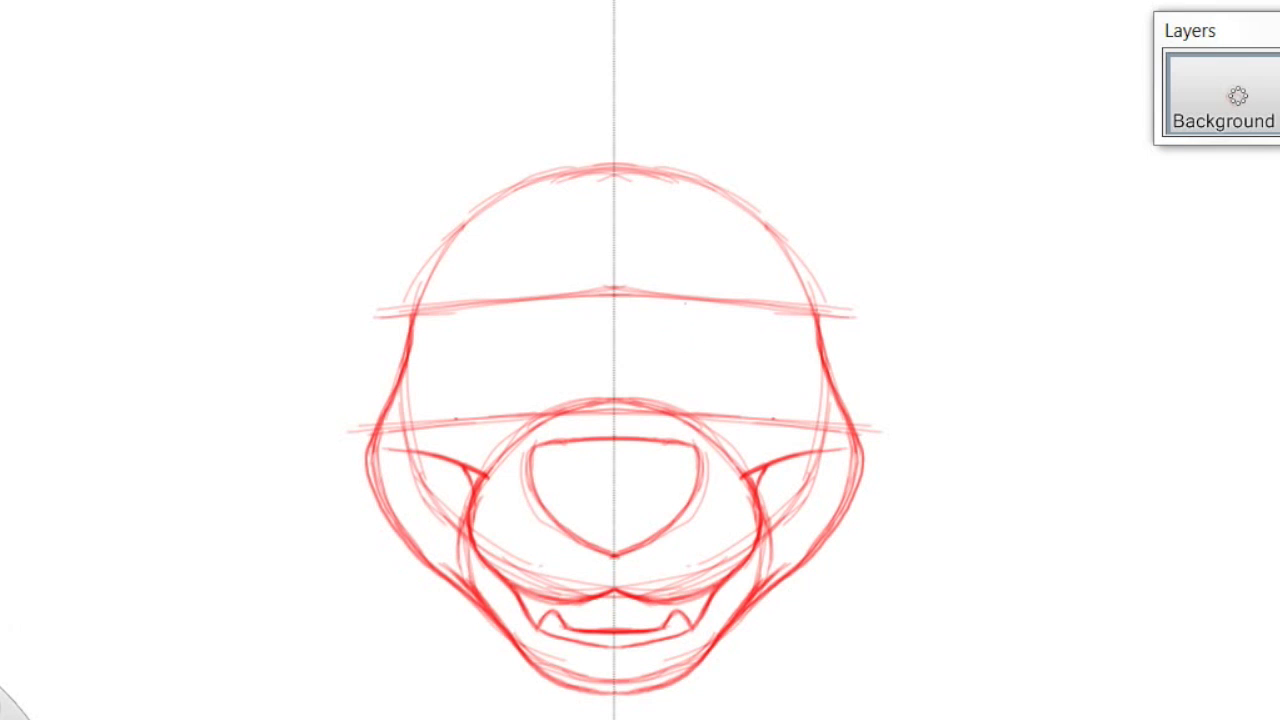
Sketch mirrored oval eyes between the two guidelines, with nose bridge lines between them.
{"action": "mouse_move", "coordinate": [694, 300]}
{"action": "left_mouse_down"}
{"action": "mouse_move", "coordinate": [667, 341]}
{"action": "mouse_move", "coordinate": [662, 401]}
{"action": "mouse_move", "coordinate": [663, 344]}
{"action": "left_mouse_up"}
{"action": "mouse_move", "coordinate": [568, 345]}
{"action": "left_mouse_down"}
{"action": "mouse_move", "coordinate": [540, 414]}
{"action": "mouse_move", "coordinate": [498, 414]}
{"action": "mouse_move", "coordinate": [474, 325]}
{"action": "mouse_move", "coordinate": [528, 294]}
{"action": "mouse_move", "coordinate": [568, 384]}
{"action": "mouse_move", "coordinate": [500, 418]}
{"action": "mouse_move", "coordinate": [464, 340]}
{"action": "mouse_move", "coordinate": [516, 290]}
{"action": "mouse_move", "coordinate": [562, 384]}
{"action": "mouse_move", "coordinate": [486, 408]}
{"action": "mouse_move", "coordinate": [494, 298]}
{"action": "mouse_move", "coordinate": [536, 294]}
{"action": "left_mouse_up"}
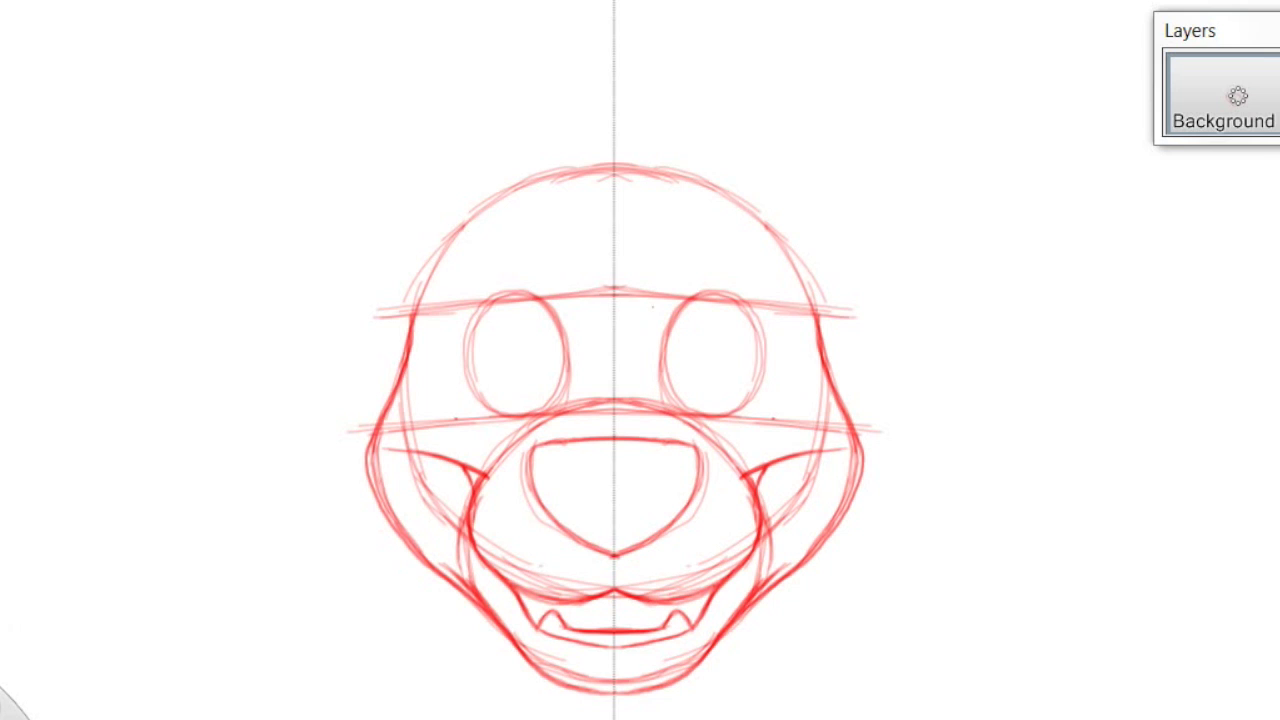
{"action": "left_click_drag", "start_coordinate": [650, 302], "coordinate": [646, 382]}
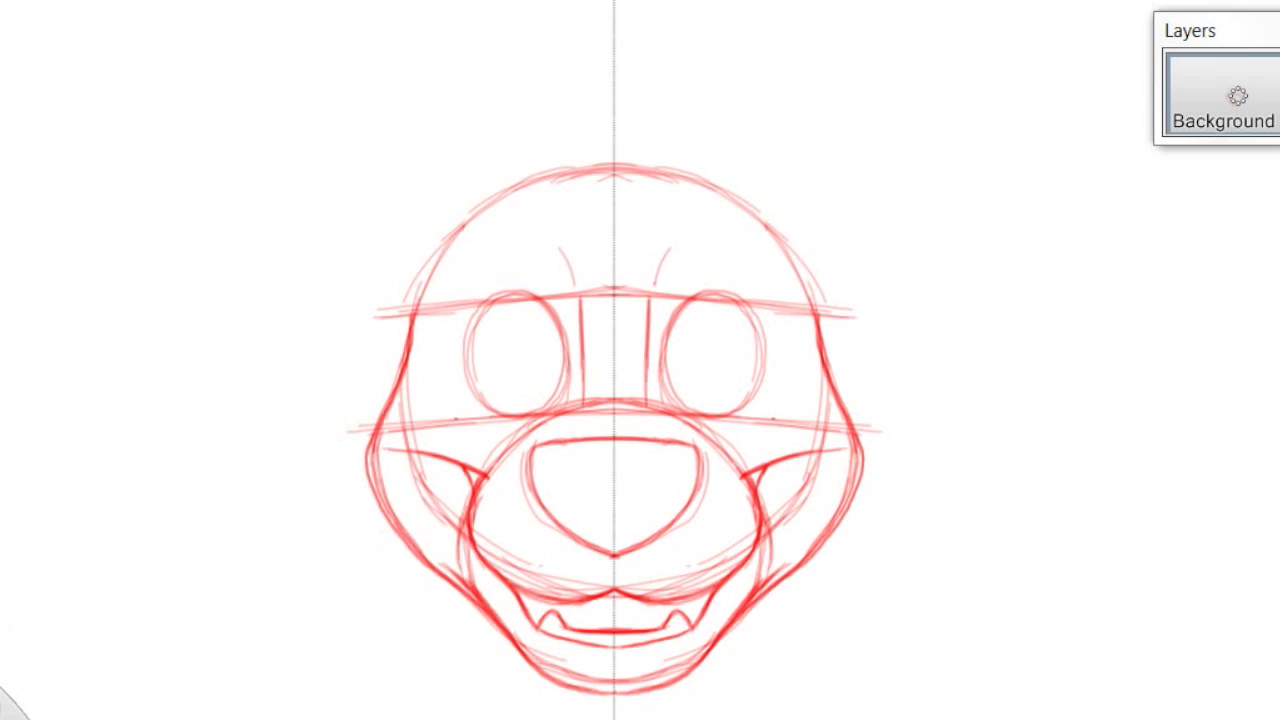
Sketch arched brows above the eyes and curved creases running outward from beneath the eyes.
{"action": "mouse_move", "coordinate": [541, 233]}
{"action": "left_mouse_down"}
{"action": "mouse_move", "coordinate": [573, 284]}
{"action": "mouse_move", "coordinate": [447, 286]}
{"action": "left_mouse_up"}
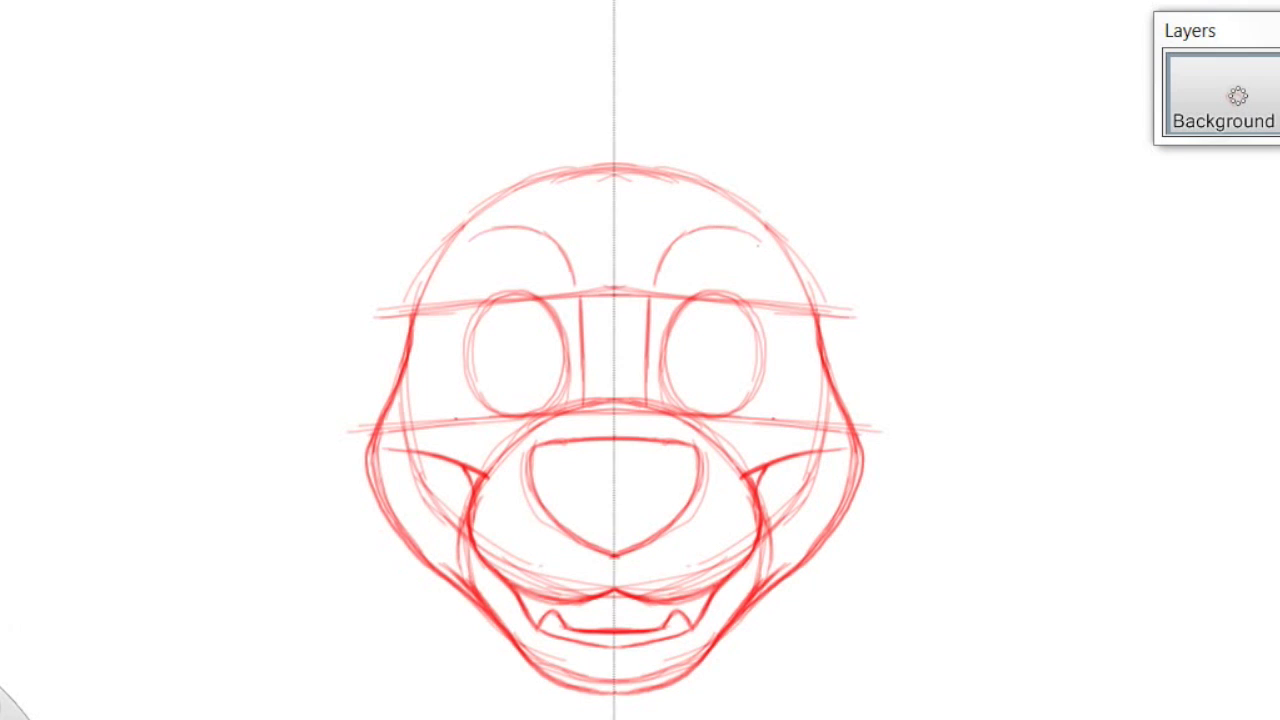
{"action": "mouse_move", "coordinate": [447, 302]}
{"action": "left_mouse_down"}
{"action": "mouse_move", "coordinate": [458, 250]}
{"action": "mouse_move", "coordinate": [505, 222]}
{"action": "mouse_move", "coordinate": [575, 277]}
{"action": "mouse_move", "coordinate": [489, 226]}
{"action": "mouse_move", "coordinate": [441, 301]}
{"action": "mouse_move", "coordinate": [482, 232]}
{"action": "mouse_move", "coordinate": [546, 229]}
{"action": "left_mouse_up"}
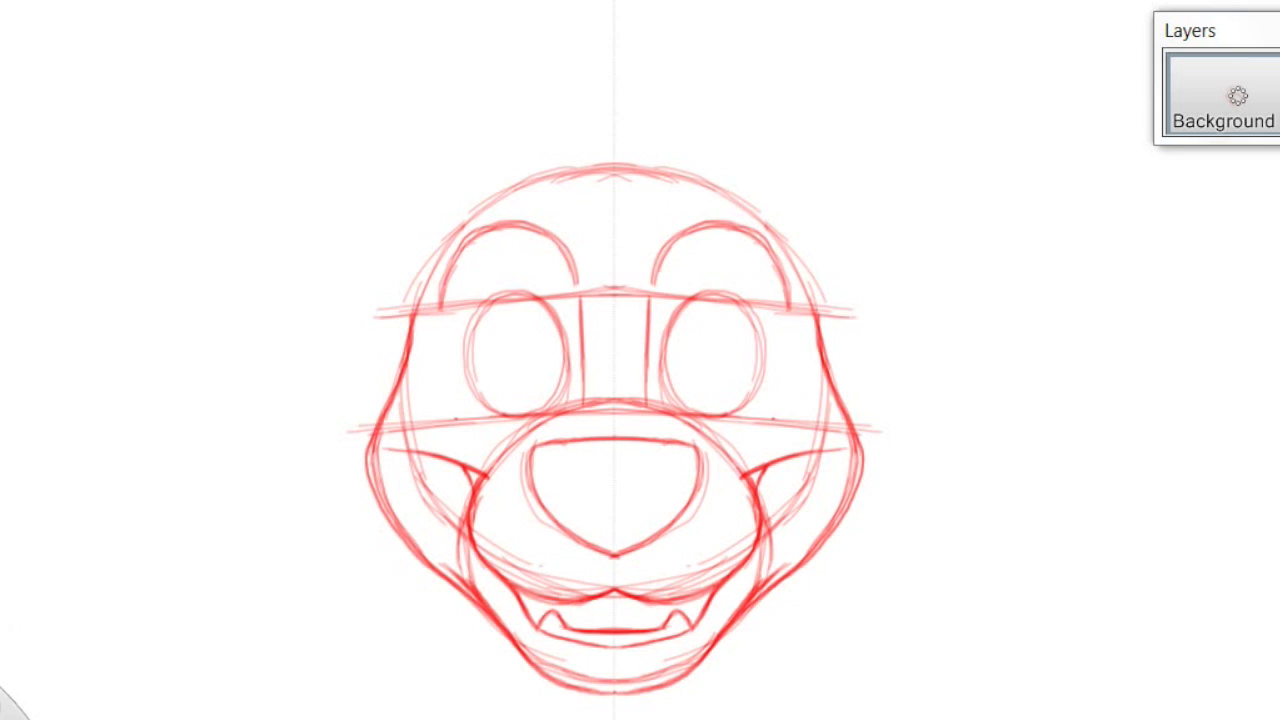
{"action": "left_click_drag", "start_coordinate": [722, 416], "coordinate": [814, 385]}
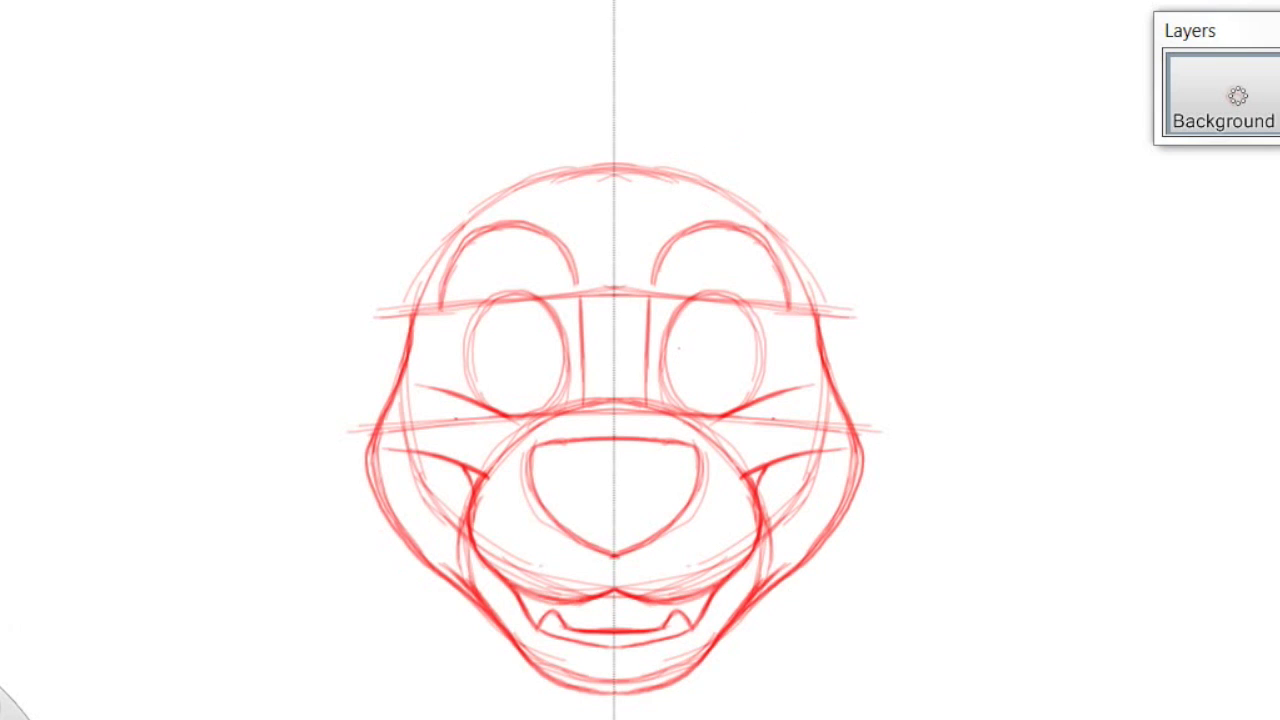
Draw smaller oval pupils low inside the eyes, thicken the upper eyelids, and darken the eye outlines.
{"action": "mouse_move", "coordinate": [552, 352]}
{"action": "left_mouse_down"}
{"action": "mouse_move", "coordinate": [538, 406]}
{"action": "mouse_move", "coordinate": [514, 408]}
{"action": "mouse_move", "coordinate": [508, 362]}
{"action": "mouse_move", "coordinate": [532, 340]}
{"action": "mouse_move", "coordinate": [554, 384]}
{"action": "mouse_move", "coordinate": [522, 412]}
{"action": "mouse_move", "coordinate": [508, 372]}
{"action": "mouse_move", "coordinate": [519, 340]}
{"action": "mouse_move", "coordinate": [556, 370]}
{"action": "mouse_move", "coordinate": [534, 410]}
{"action": "mouse_move", "coordinate": [508, 376]}
{"action": "mouse_move", "coordinate": [524, 338]}
{"action": "mouse_move", "coordinate": [554, 388]}
{"action": "mouse_move", "coordinate": [520, 410]}
{"action": "mouse_move", "coordinate": [508, 398]}
{"action": "left_mouse_up"}
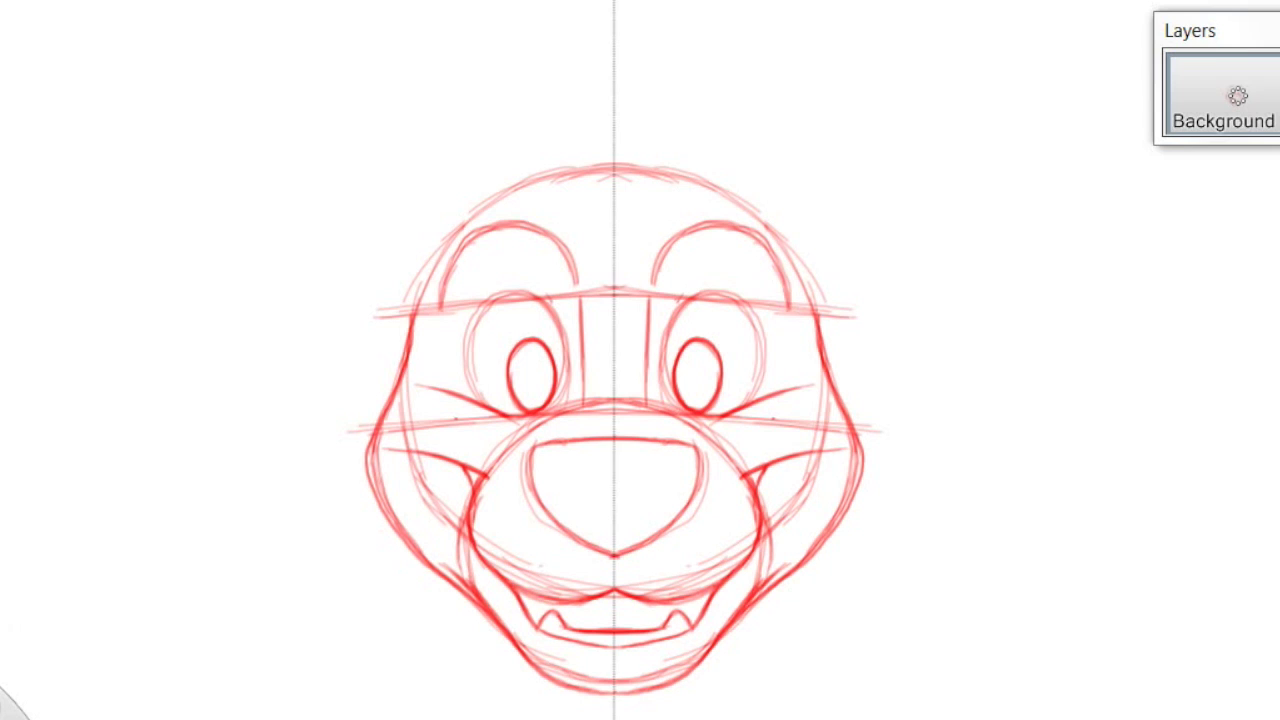
{"action": "mouse_move", "coordinate": [538, 286]}
{"action": "left_mouse_down"}
{"action": "mouse_move", "coordinate": [556, 301]}
{"action": "mouse_move", "coordinate": [527, 288]}
{"action": "mouse_move", "coordinate": [491, 299]}
{"action": "mouse_move", "coordinate": [553, 304]}
{"action": "mouse_move", "coordinate": [489, 299]}
{"action": "mouse_move", "coordinate": [513, 288]}
{"action": "mouse_move", "coordinate": [538, 290]}
{"action": "mouse_move", "coordinate": [485, 300]}
{"action": "mouse_move", "coordinate": [467, 342]}
{"action": "left_mouse_up"}
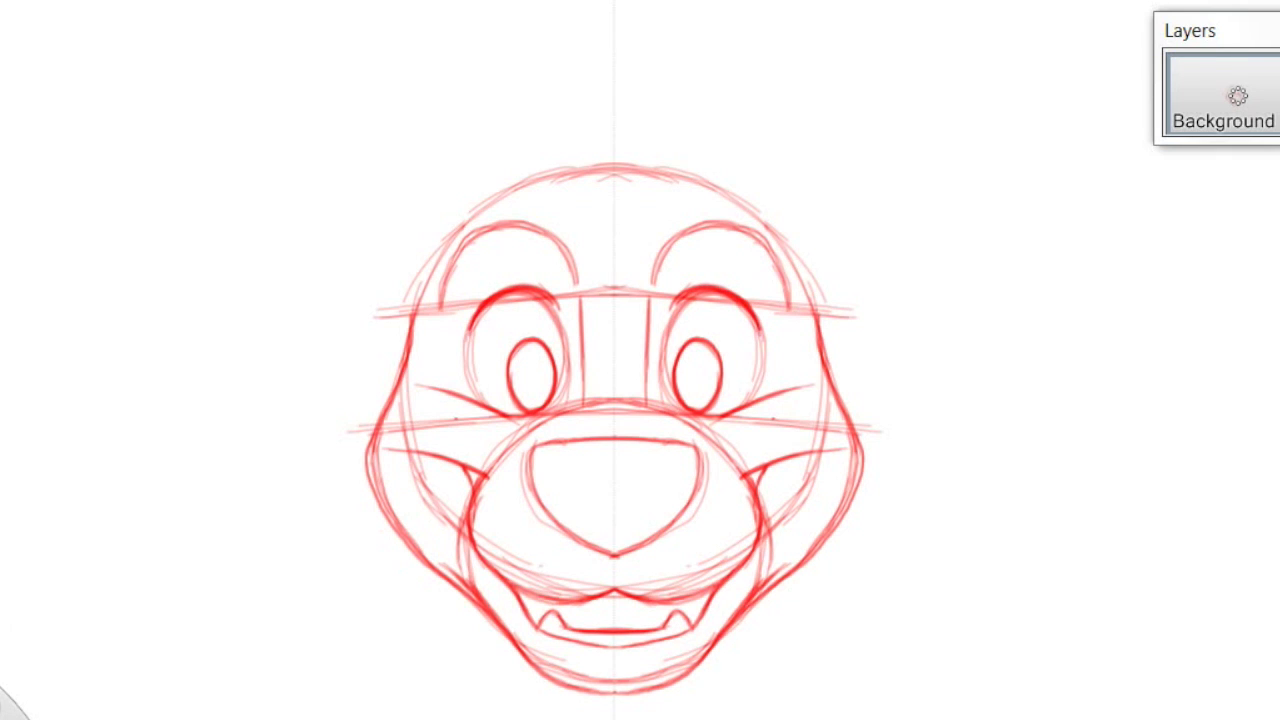
{"action": "left_click_drag", "start_coordinate": [538, 288], "coordinate": [568, 306]}
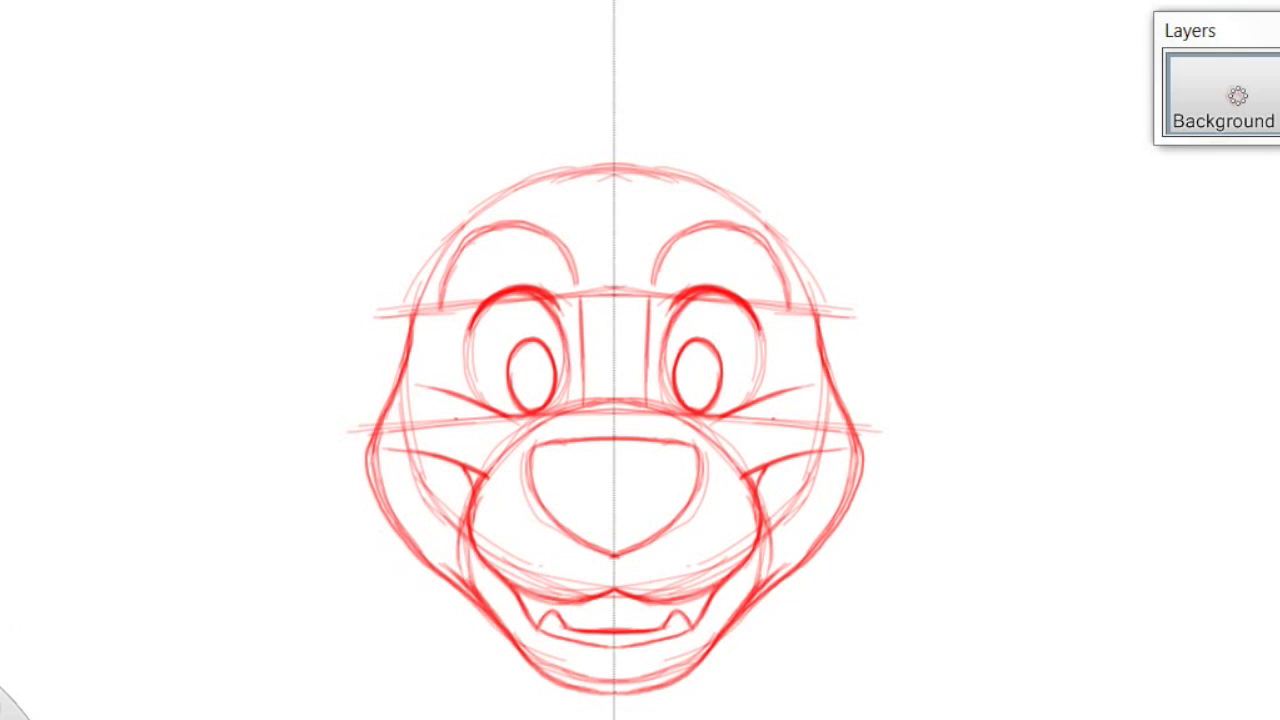
{"action": "mouse_move", "coordinate": [554, 312]}
{"action": "left_mouse_down"}
{"action": "mouse_move", "coordinate": [564, 377]}
{"action": "mouse_move", "coordinate": [551, 303]}
{"action": "left_mouse_up"}
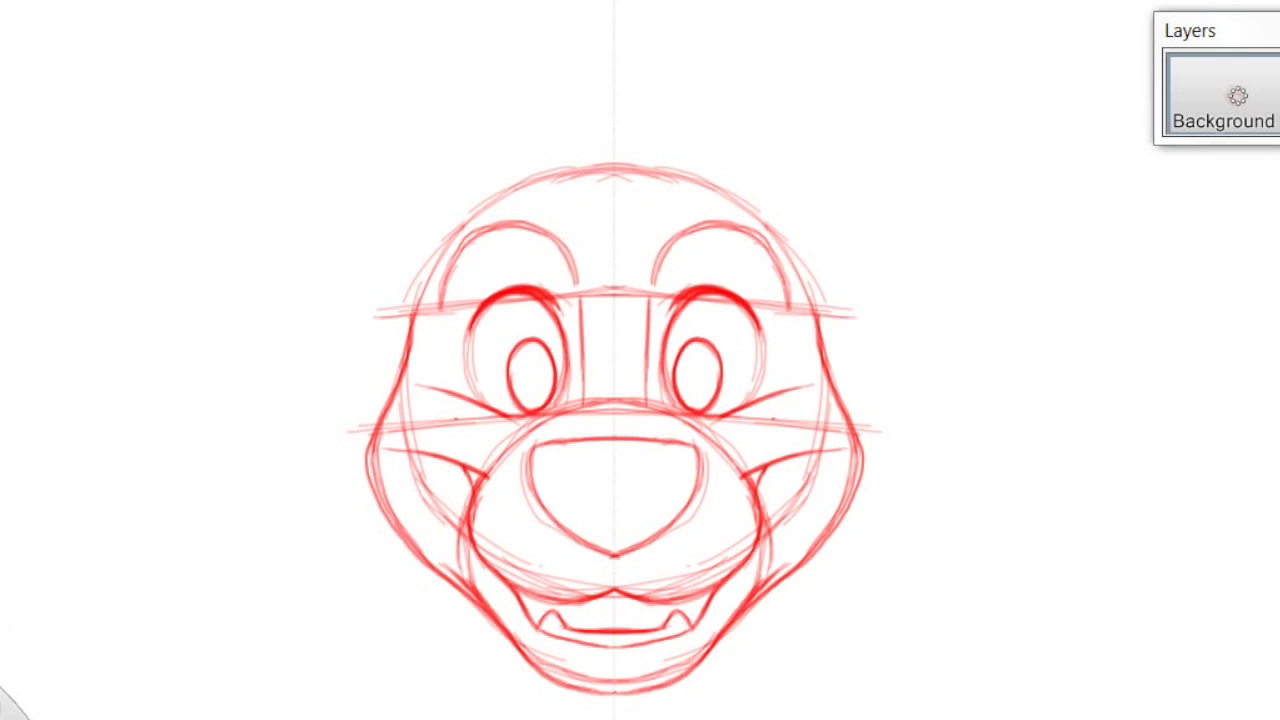
{"action": "left_click_drag", "start_coordinate": [488, 311], "coordinate": [533, 296]}
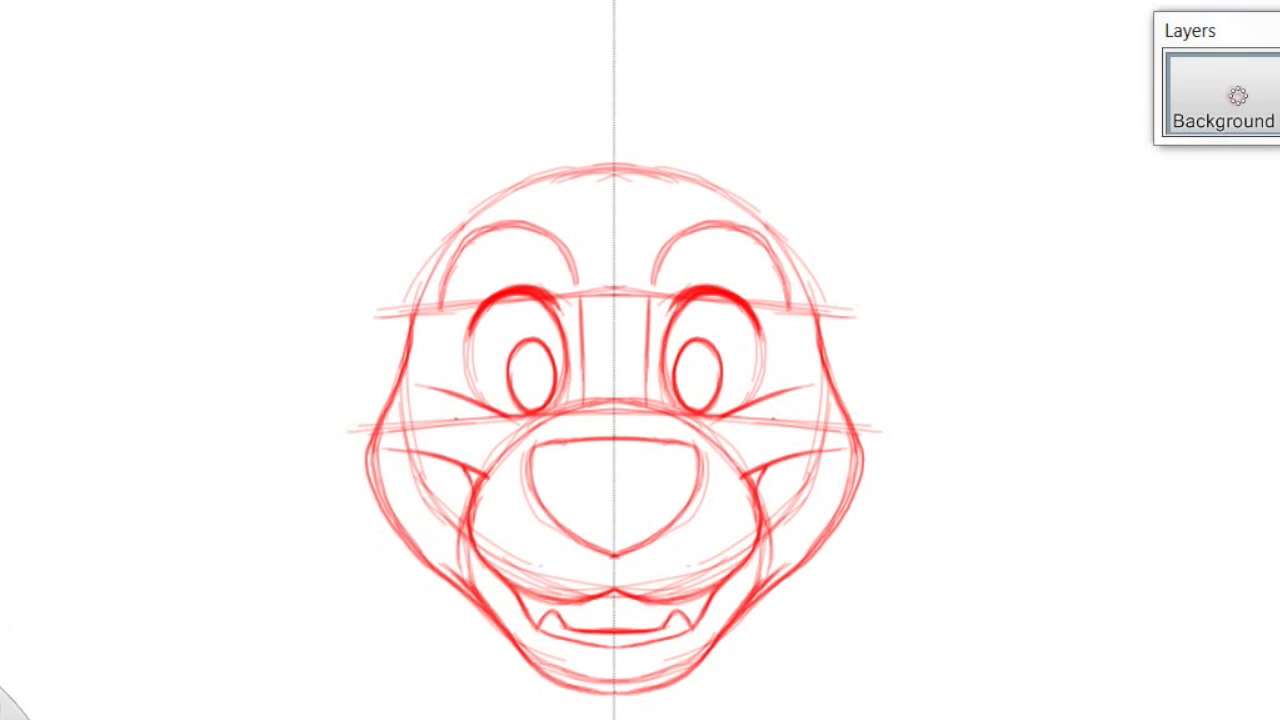
{"action": "mouse_move", "coordinate": [470, 334]}
{"action": "left_mouse_down"}
{"action": "mouse_move", "coordinate": [494, 408]}
{"action": "mouse_move", "coordinate": [468, 364]}
{"action": "left_mouse_up"}
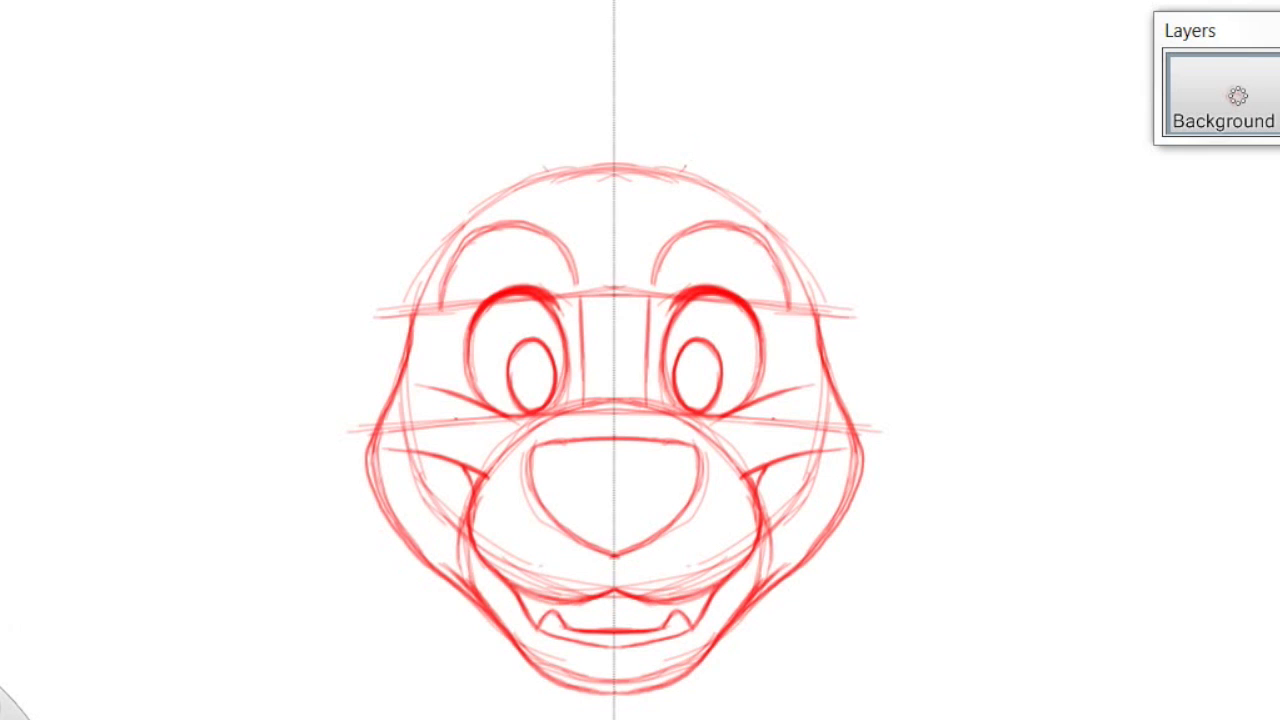
Sketch the outer outlines of two large mirrored ears, running from the top of the head around to the cheeks.
{"action": "mouse_move", "coordinate": [696, 152]}
{"action": "left_mouse_down"}
{"action": "mouse_move", "coordinate": [788, 48]}
{"action": "mouse_move", "coordinate": [854, 10]}
{"action": "left_mouse_up"}
{"action": "mouse_move", "coordinate": [798, 43]}
{"action": "left_mouse_down"}
{"action": "mouse_move", "coordinate": [694, 151]}
{"action": "mouse_move", "coordinate": [860, 8]}
{"action": "mouse_move", "coordinate": [890, 18]}
{"action": "mouse_move", "coordinate": [912, 87]}
{"action": "left_mouse_up"}
{"action": "left_click_drag", "start_coordinate": [900, 32], "coordinate": [934, 180]}
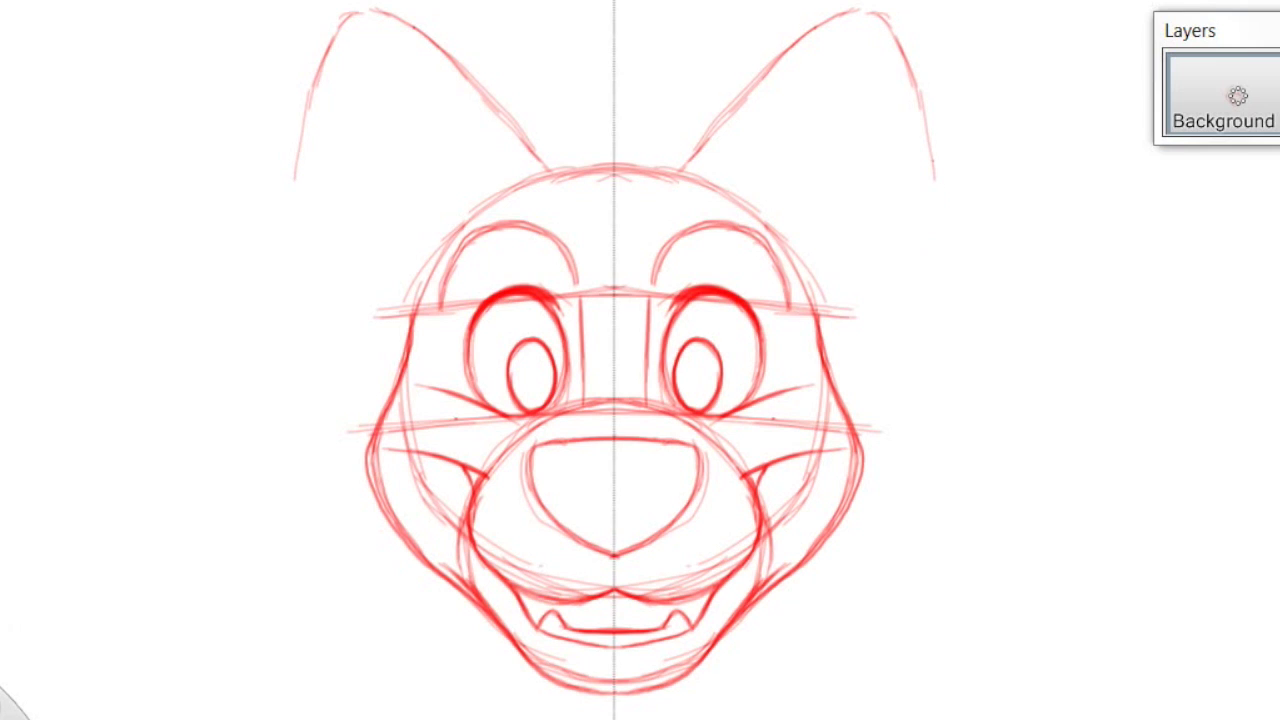
{"action": "mouse_move", "coordinate": [934, 180]}
{"action": "left_mouse_down"}
{"action": "mouse_move", "coordinate": [941, 246]}
{"action": "mouse_move", "coordinate": [926, 297]}
{"action": "mouse_move", "coordinate": [838, 400]}
{"action": "left_mouse_up"}
{"action": "mouse_move", "coordinate": [684, 168]}
{"action": "left_mouse_down"}
{"action": "mouse_move", "coordinate": [768, 70]}
{"action": "mouse_move", "coordinate": [870, 12]}
{"action": "mouse_move", "coordinate": [830, 19]}
{"action": "mouse_move", "coordinate": [692, 154]}
{"action": "left_mouse_up"}
{"action": "left_click_drag", "start_coordinate": [783, 51], "coordinate": [715, 121]}
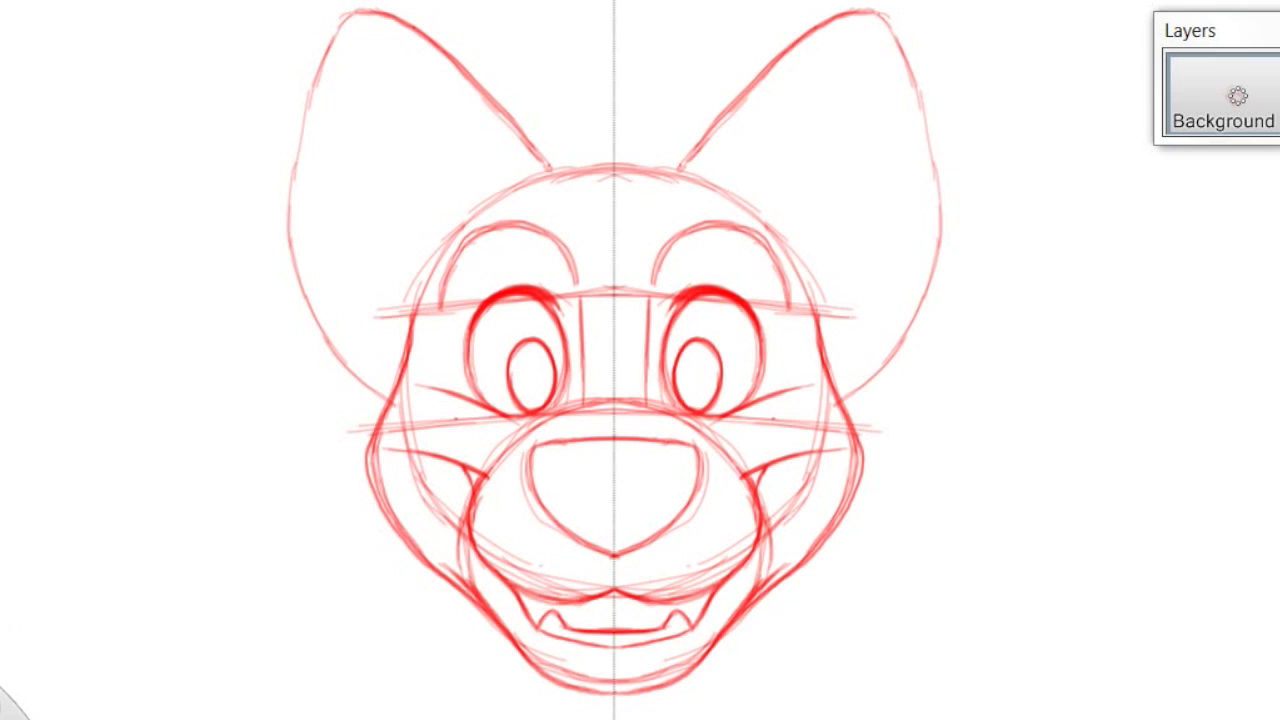
{"action": "mouse_move", "coordinate": [886, 20]}
{"action": "left_mouse_down"}
{"action": "mouse_move", "coordinate": [930, 126]}
{"action": "mouse_move", "coordinate": [940, 204]}
{"action": "mouse_move", "coordinate": [932, 278]}
{"action": "mouse_move", "coordinate": [902, 346]}
{"action": "mouse_move", "coordinate": [848, 398]}
{"action": "left_mouse_up"}
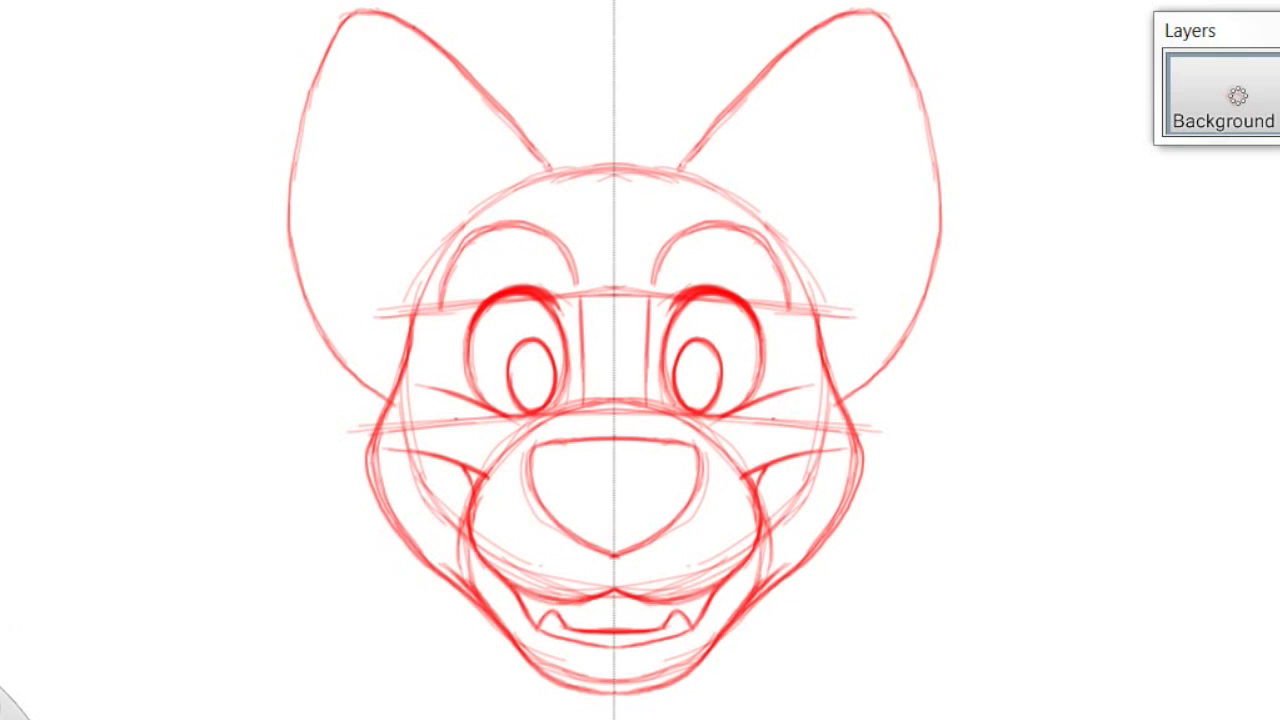
{"action": "left_click_drag", "start_coordinate": [832, 404], "coordinate": [890, 360]}
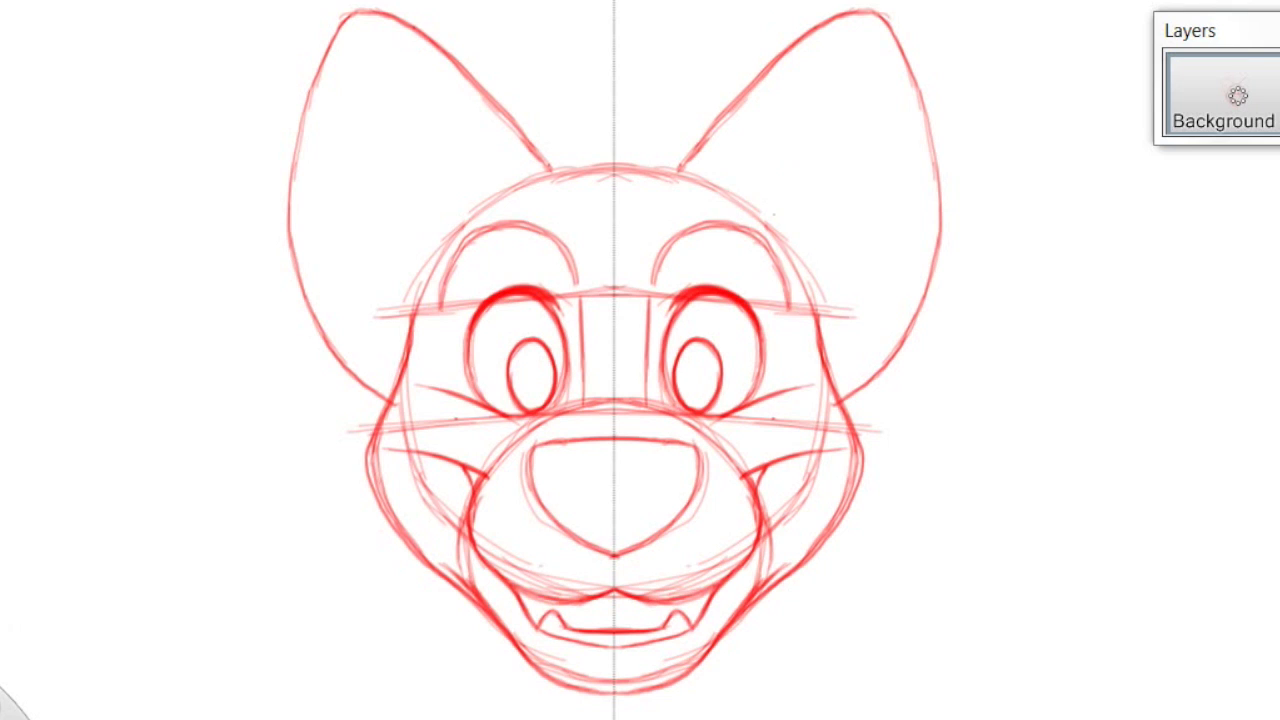
Draw the inner ear folds: a curved inner edge, a crease across each ear's base and a short inner contour.
{"action": "left_click_drag", "start_coordinate": [453, 224], "coordinate": [453, 183]}
{"action": "left_click_drag", "start_coordinate": [454, 230], "coordinate": [446, 131]}
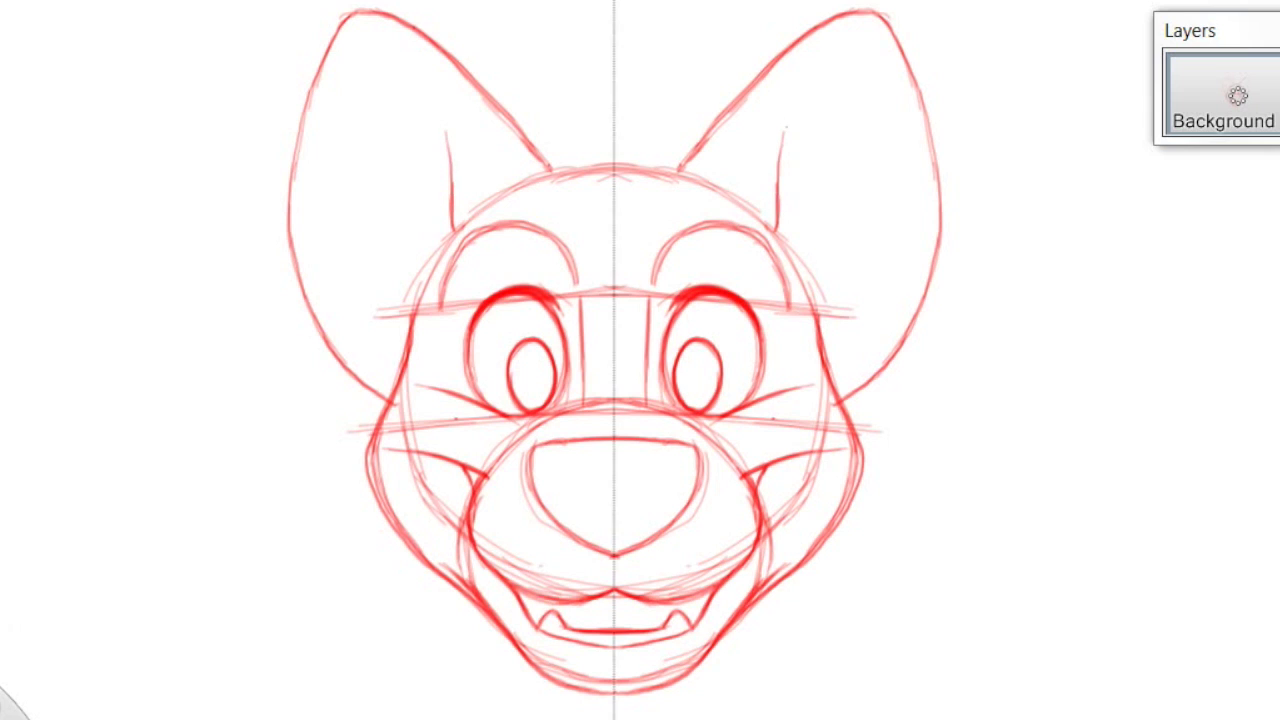
{"action": "left_click_drag", "start_coordinate": [452, 188], "coordinate": [447, 142]}
{"action": "mouse_move", "coordinate": [453, 190]}
{"action": "left_mouse_down"}
{"action": "mouse_move", "coordinate": [420, 66]}
{"action": "mouse_move", "coordinate": [374, 18]}
{"action": "mouse_move", "coordinate": [418, 68]}
{"action": "mouse_move", "coordinate": [455, 206]}
{"action": "left_mouse_up"}
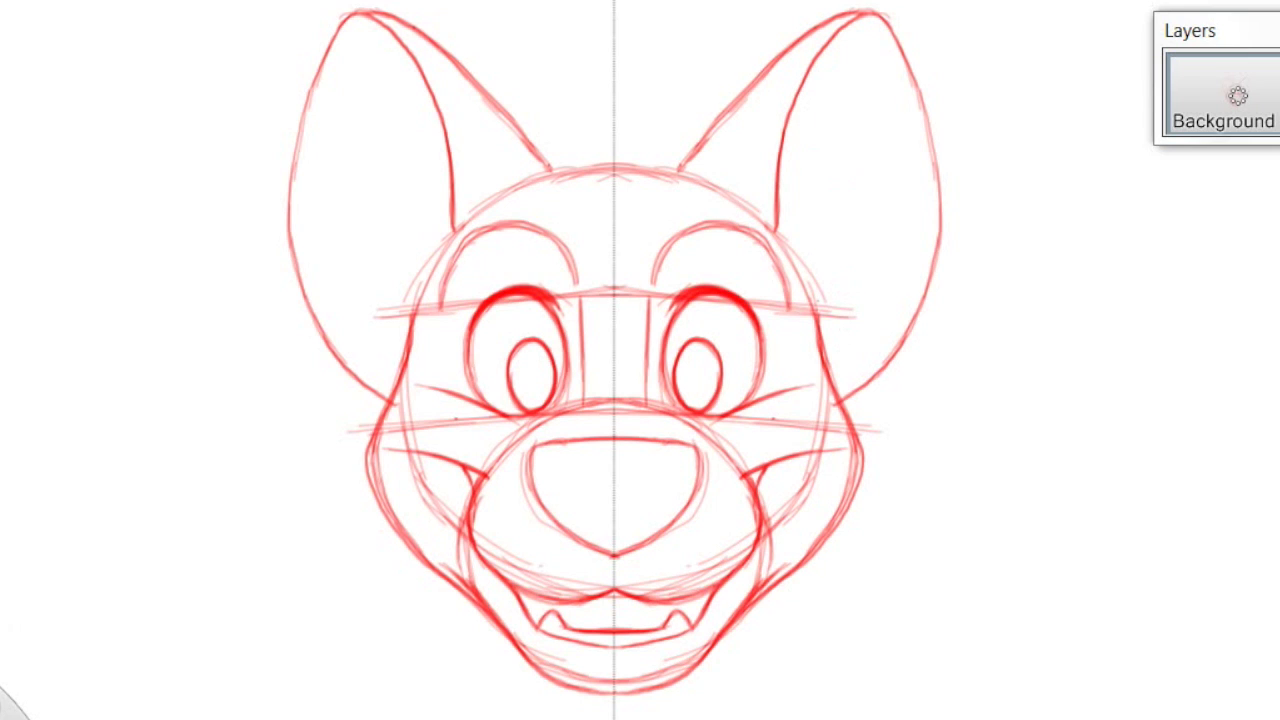
{"action": "left_click_drag", "start_coordinate": [408, 341], "coordinate": [360, 341]}
{"action": "mouse_move", "coordinate": [868, 341]}
{"action": "left_mouse_down"}
{"action": "mouse_move", "coordinate": [932, 280]}
{"action": "mouse_move", "coordinate": [892, 327]}
{"action": "mouse_move", "coordinate": [822, 341]}
{"action": "left_mouse_up"}
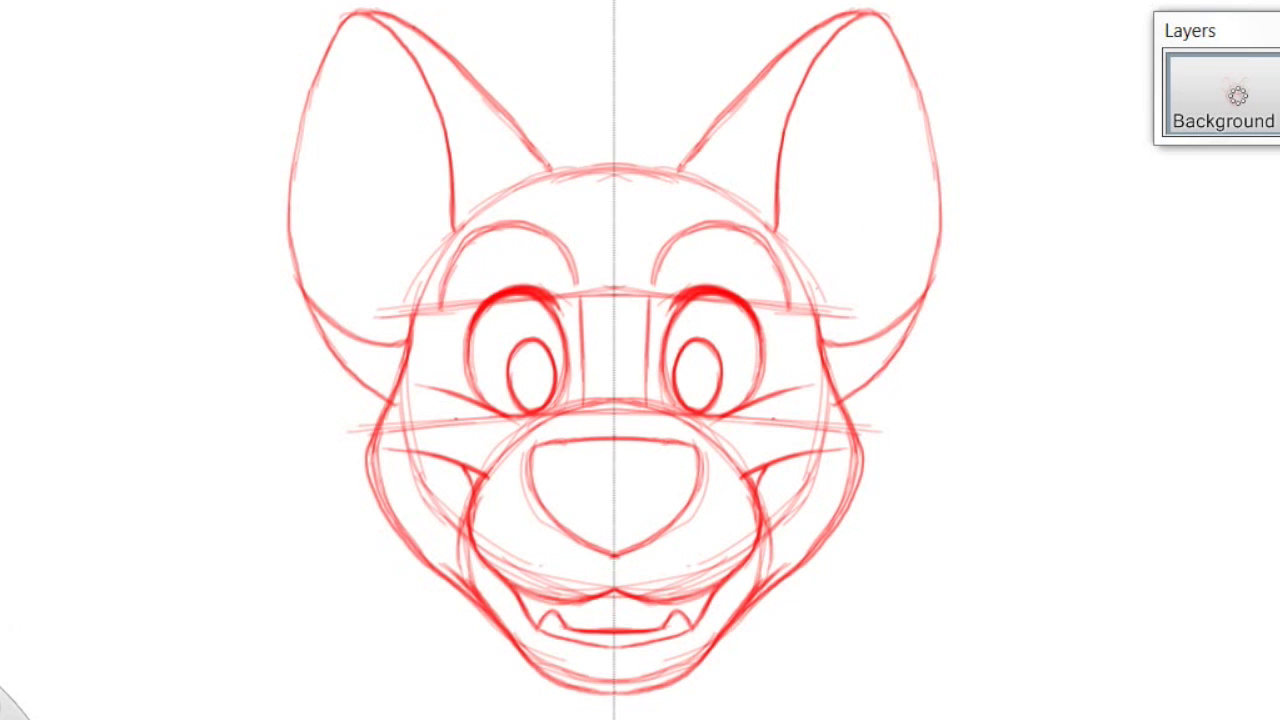
{"action": "mouse_move", "coordinate": [811, 295]}
{"action": "left_mouse_down"}
{"action": "mouse_move", "coordinate": [838, 261]}
{"action": "mouse_move", "coordinate": [862, 184]}
{"action": "mouse_move", "coordinate": [843, 248]}
{"action": "mouse_move", "coordinate": [856, 224]}
{"action": "mouse_move", "coordinate": [862, 165]}
{"action": "left_mouse_up"}
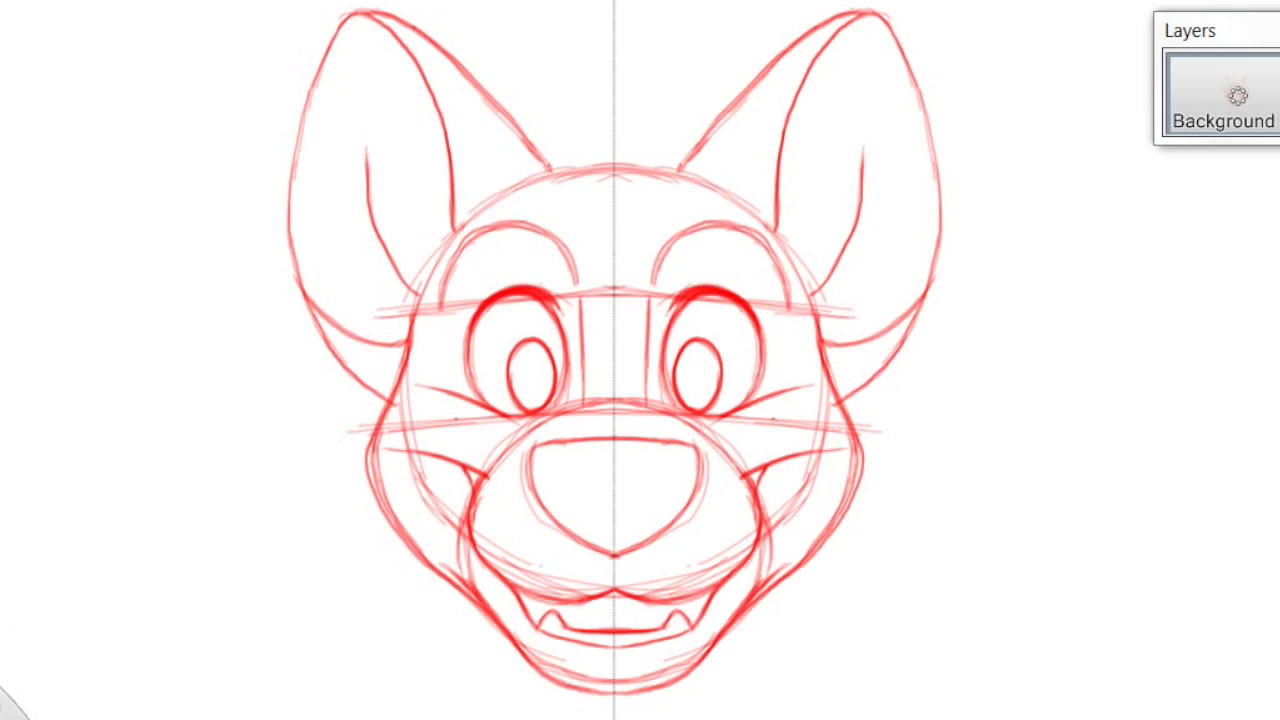
Thicken the eyebrows with a second upper arc and hatching, and fill in the pupils solid red.
{"action": "mouse_move", "coordinate": [583, 242]}
{"action": "left_mouse_down"}
{"action": "mouse_move", "coordinate": [575, 280]}
{"action": "mouse_move", "coordinate": [582, 243]}
{"action": "mouse_move", "coordinate": [561, 214]}
{"action": "mouse_move", "coordinate": [507, 203]}
{"action": "mouse_move", "coordinate": [462, 230]}
{"action": "mouse_move", "coordinate": [444, 290]}
{"action": "mouse_move", "coordinate": [450, 252]}
{"action": "mouse_move", "coordinate": [500, 205]}
{"action": "mouse_move", "coordinate": [546, 207]}
{"action": "mouse_move", "coordinate": [582, 242]}
{"action": "mouse_move", "coordinate": [577, 277]}
{"action": "mouse_move", "coordinate": [546, 233]}
{"action": "mouse_move", "coordinate": [500, 228]}
{"action": "mouse_move", "coordinate": [452, 264]}
{"action": "left_mouse_up"}
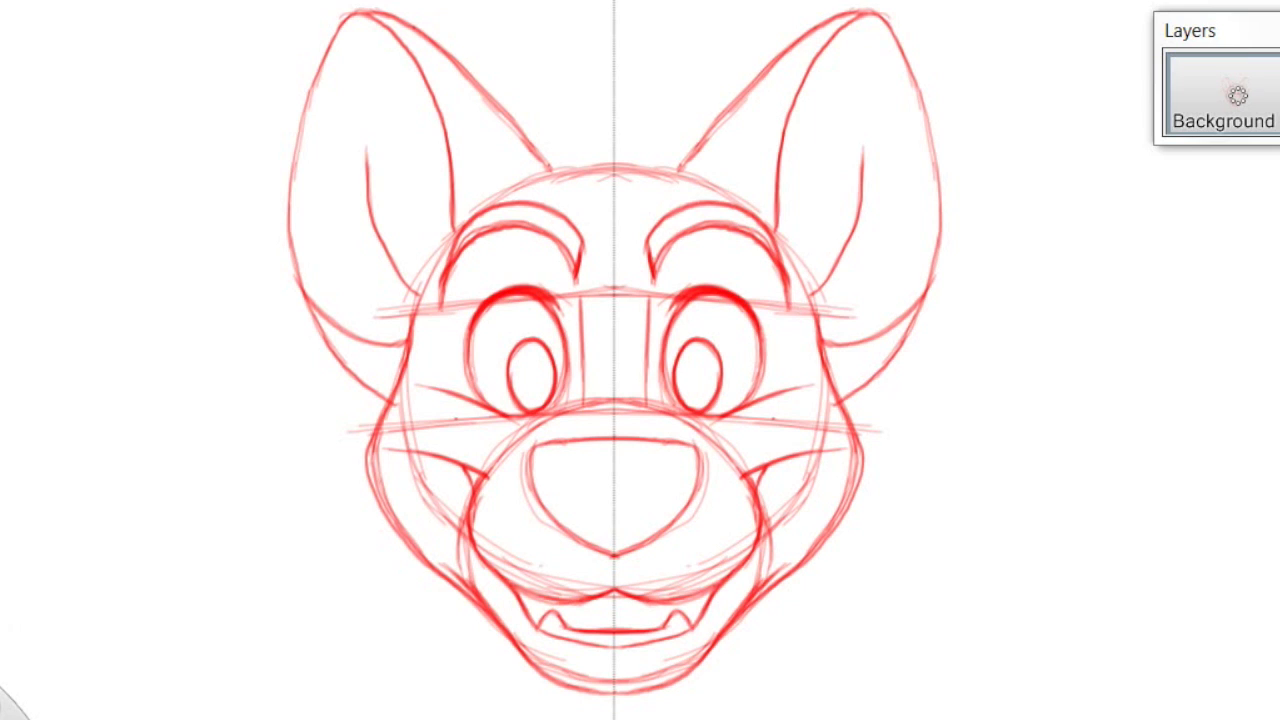
{"action": "mouse_move", "coordinate": [581, 240]}
{"action": "left_mouse_down"}
{"action": "mouse_move", "coordinate": [579, 256]}
{"action": "mouse_move", "coordinate": [554, 210]}
{"action": "mouse_move", "coordinate": [546, 224]}
{"action": "mouse_move", "coordinate": [492, 216]}
{"action": "mouse_move", "coordinate": [456, 244]}
{"action": "left_mouse_up"}
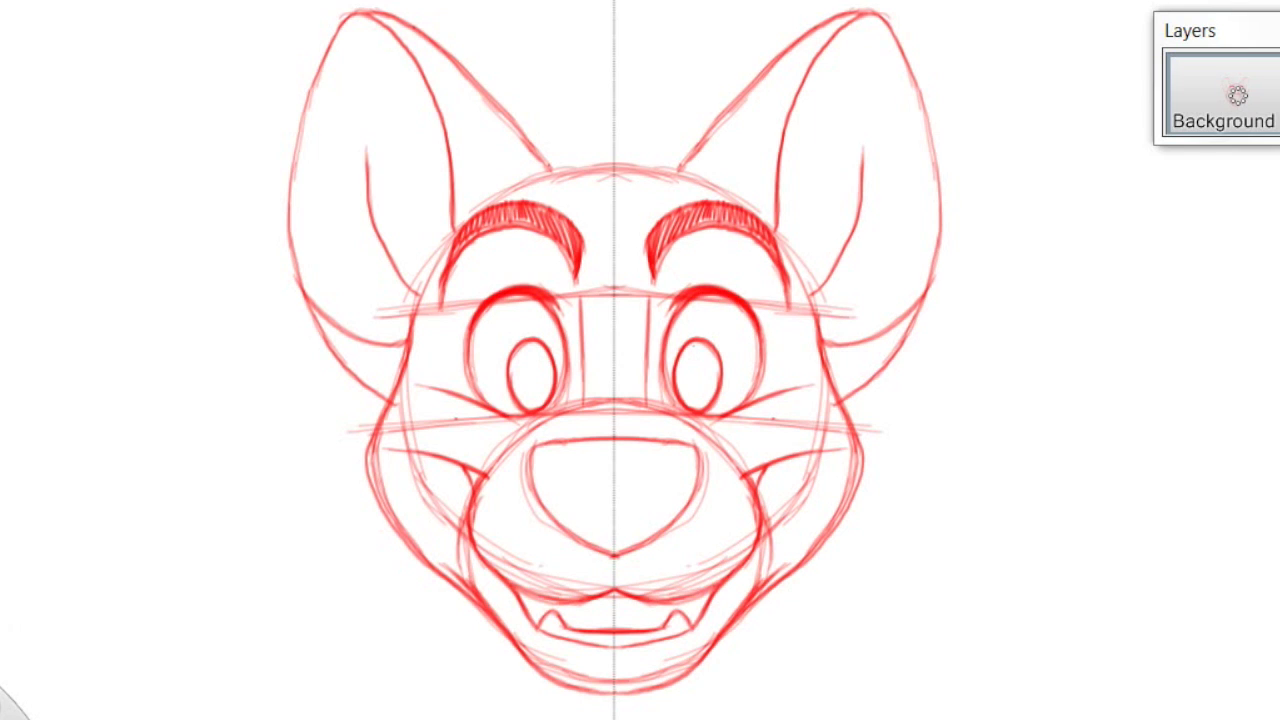
{"action": "mouse_move", "coordinate": [534, 344]}
{"action": "left_mouse_down"}
{"action": "mouse_move", "coordinate": [555, 362]}
{"action": "mouse_move", "coordinate": [555, 389]}
{"action": "mouse_move", "coordinate": [532, 381]}
{"action": "mouse_move", "coordinate": [526, 397]}
{"action": "mouse_move", "coordinate": [520, 346]}
{"action": "mouse_move", "coordinate": [542, 345]}
{"action": "mouse_move", "coordinate": [530, 405]}
{"action": "mouse_move", "coordinate": [523, 370]}
{"action": "mouse_move", "coordinate": [512, 392]}
{"action": "left_mouse_up"}
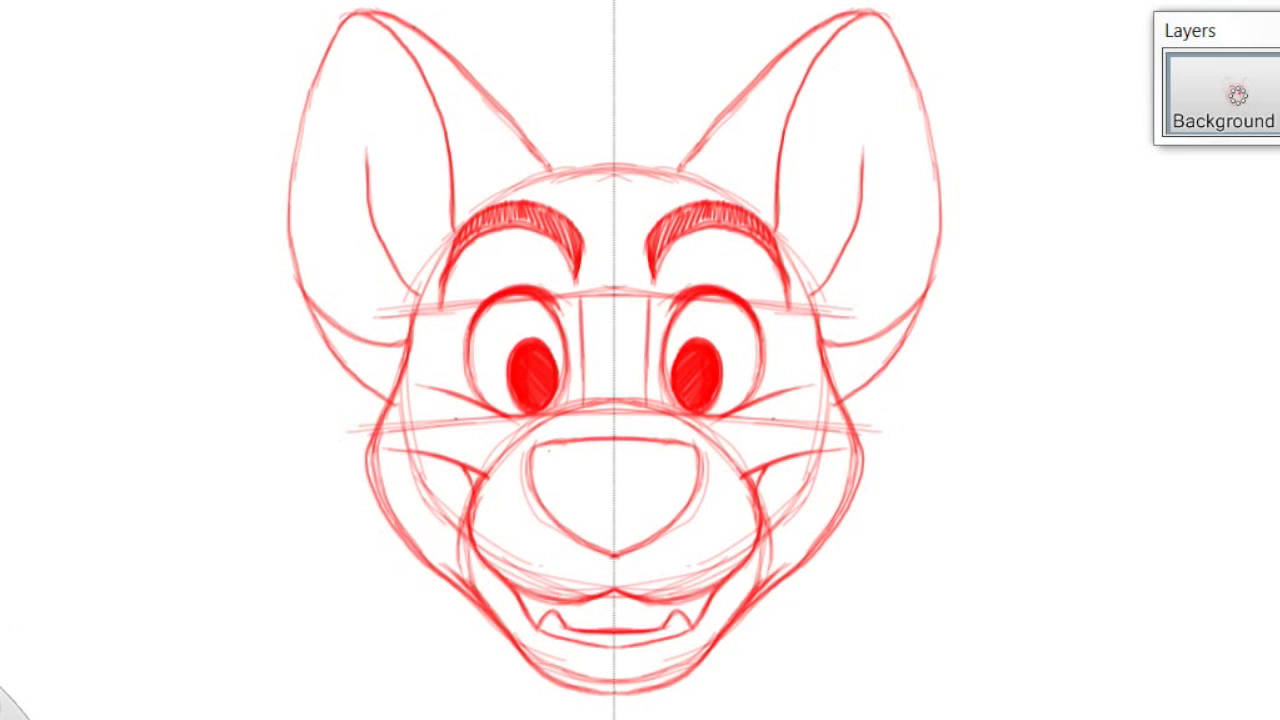
Draw a curved upper plane on the nose, darken the nose outline and shade its lower part with vertical hatching.
{"action": "mouse_move", "coordinate": [538, 450]}
{"action": "left_mouse_down"}
{"action": "mouse_move", "coordinate": [610, 470]}
{"action": "mouse_move", "coordinate": [538, 451]}
{"action": "mouse_move", "coordinate": [577, 441]}
{"action": "mouse_move", "coordinate": [542, 446]}
{"action": "mouse_move", "coordinate": [614, 474]}
{"action": "mouse_move", "coordinate": [550, 456]}
{"action": "mouse_move", "coordinate": [612, 437]}
{"action": "left_mouse_up"}
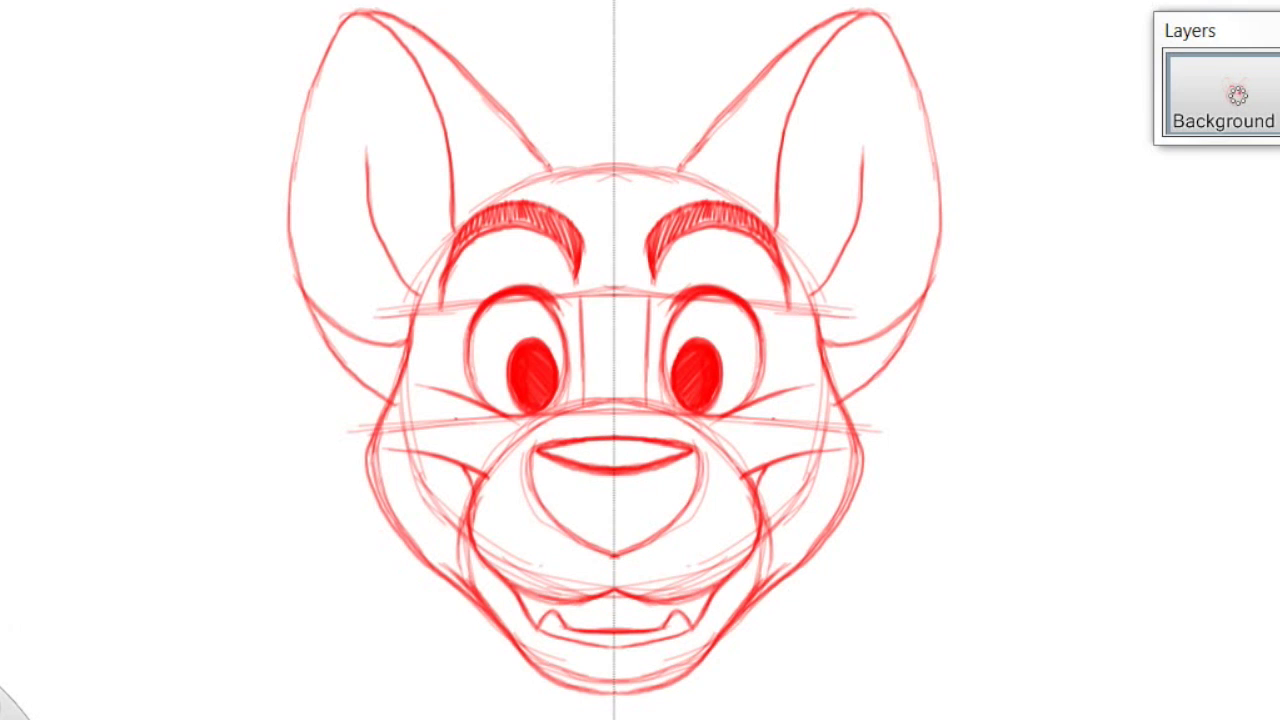
{"action": "mouse_move", "coordinate": [535, 448]}
{"action": "left_mouse_down"}
{"action": "mouse_move", "coordinate": [534, 490]}
{"action": "mouse_move", "coordinate": [562, 528]}
{"action": "mouse_move", "coordinate": [614, 552]}
{"action": "left_mouse_up"}
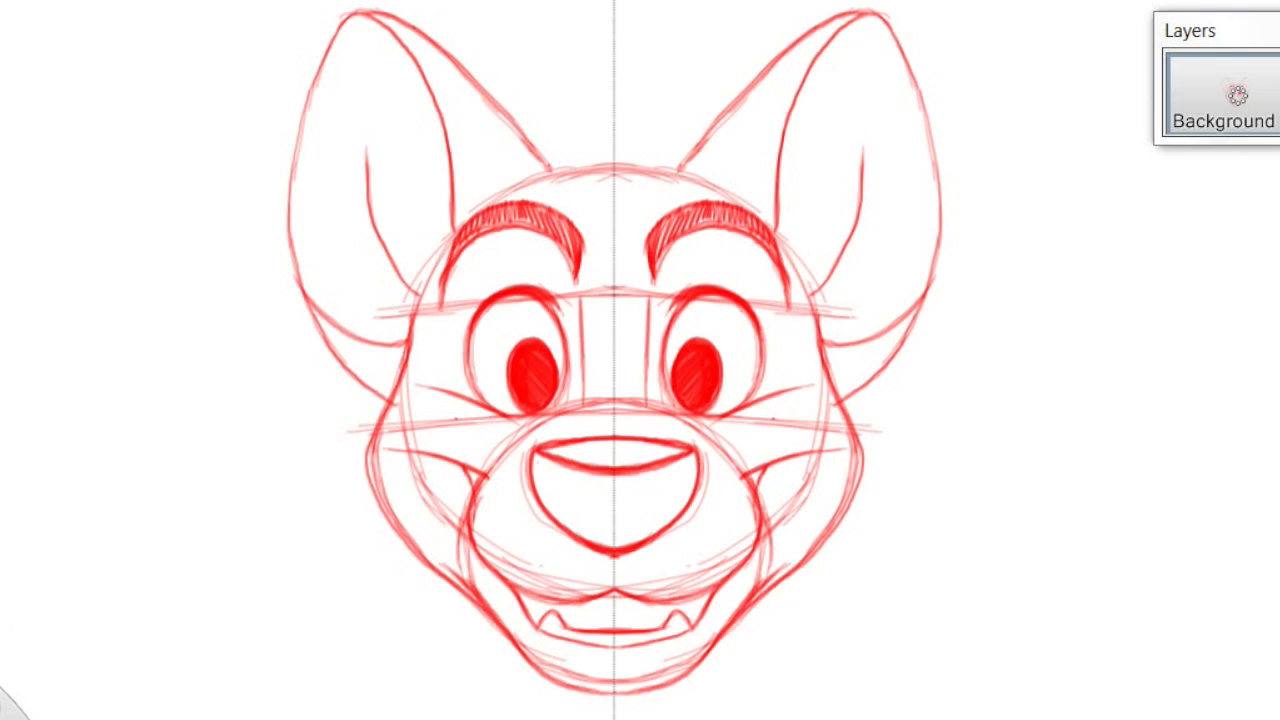
{"action": "mouse_move", "coordinate": [533, 452]}
{"action": "left_mouse_down"}
{"action": "mouse_move", "coordinate": [543, 502]}
{"action": "mouse_move", "coordinate": [574, 536]}
{"action": "mouse_move", "coordinate": [612, 545]}
{"action": "mouse_move", "coordinate": [613, 484]}
{"action": "left_mouse_up"}
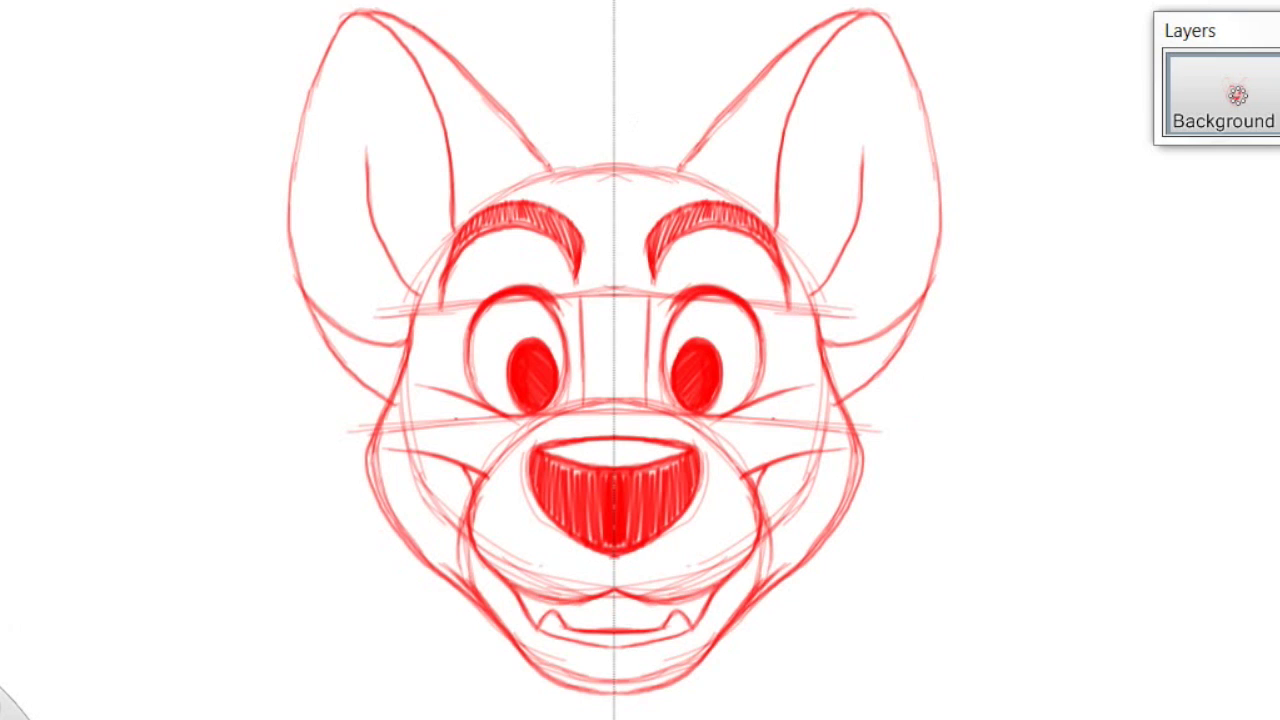
Darken the top of the head between the ears and the outer contours of both ears.
{"action": "mouse_move", "coordinate": [556, 170]}
{"action": "left_mouse_down"}
{"action": "mouse_move", "coordinate": [672, 170]}
{"action": "mouse_move", "coordinate": [563, 168]}
{"action": "mouse_move", "coordinate": [668, 169]}
{"action": "mouse_move", "coordinate": [657, 167]}
{"action": "left_mouse_up"}
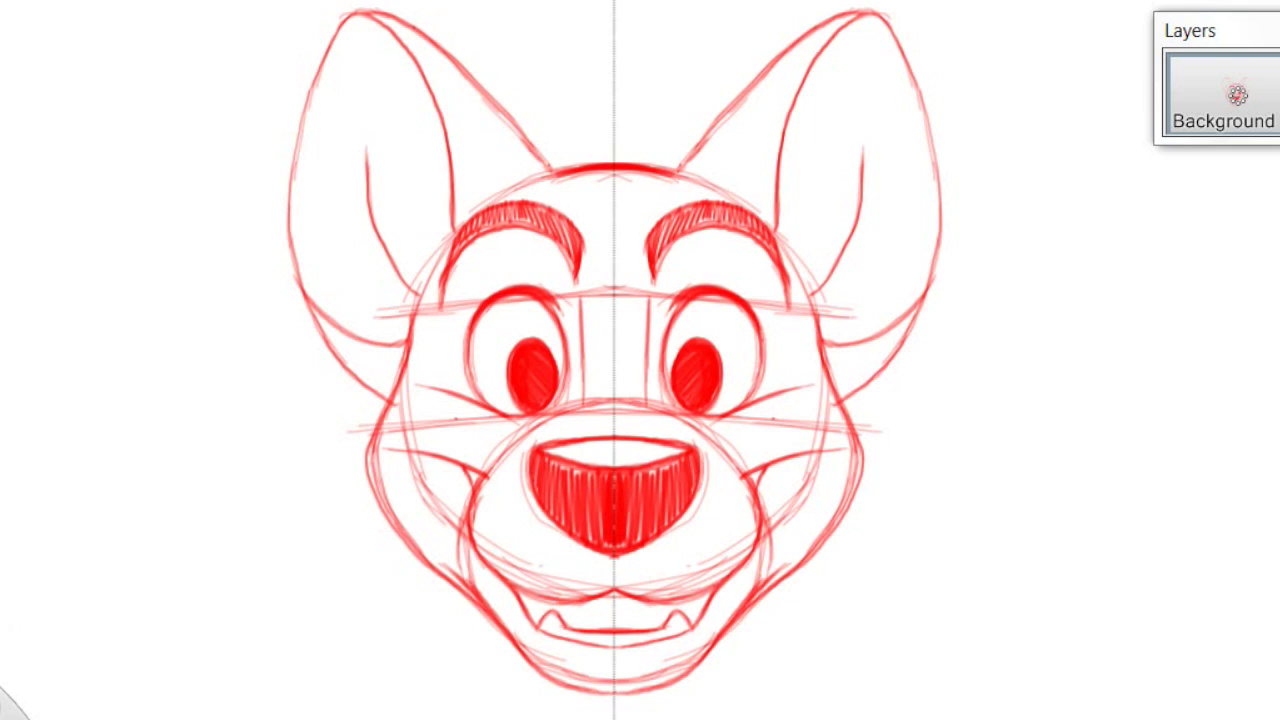
{"action": "mouse_move", "coordinate": [548, 168]}
{"action": "left_mouse_down"}
{"action": "mouse_move", "coordinate": [472, 82]}
{"action": "mouse_move", "coordinate": [390, 22]}
{"action": "left_mouse_up"}
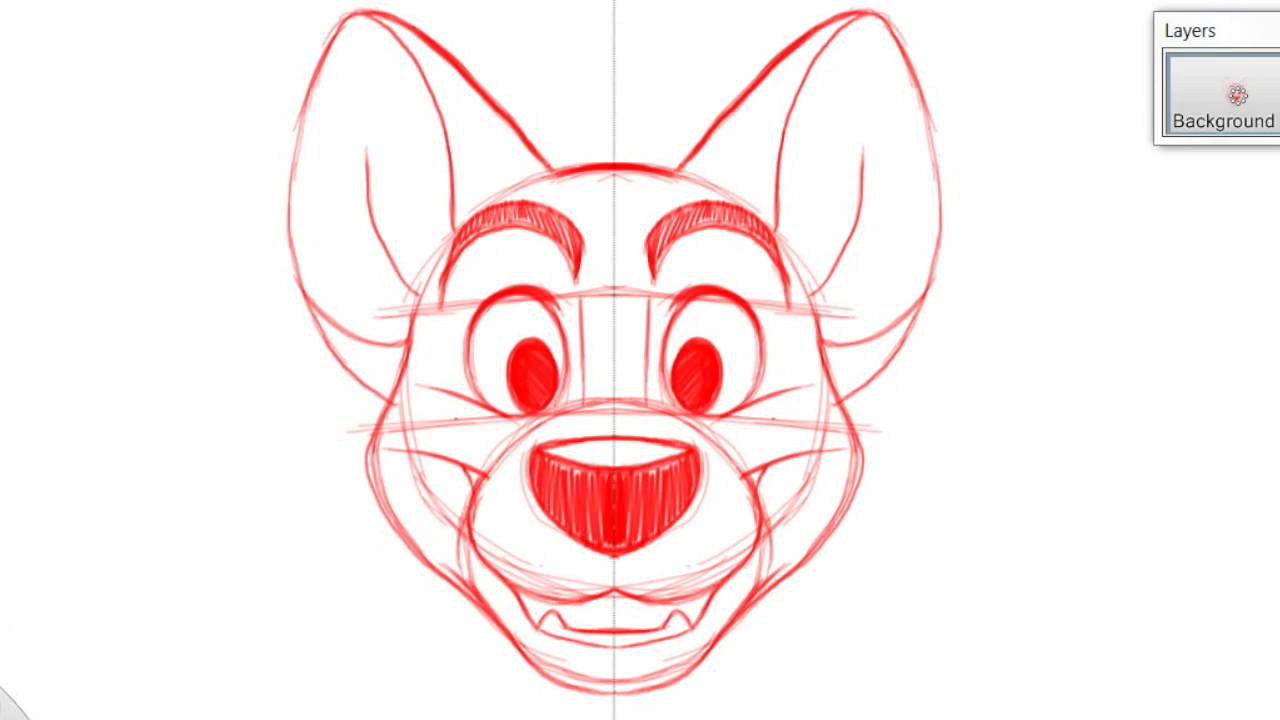
{"action": "left_click_drag", "start_coordinate": [328, 46], "coordinate": [290, 194]}
{"action": "mouse_move", "coordinate": [301, 104]}
{"action": "left_mouse_down"}
{"action": "mouse_move", "coordinate": [293, 264]}
{"action": "mouse_move", "coordinate": [290, 238]}
{"action": "mouse_move", "coordinate": [313, 320]}
{"action": "mouse_move", "coordinate": [364, 382]}
{"action": "mouse_move", "coordinate": [276, 212]}
{"action": "left_mouse_up"}
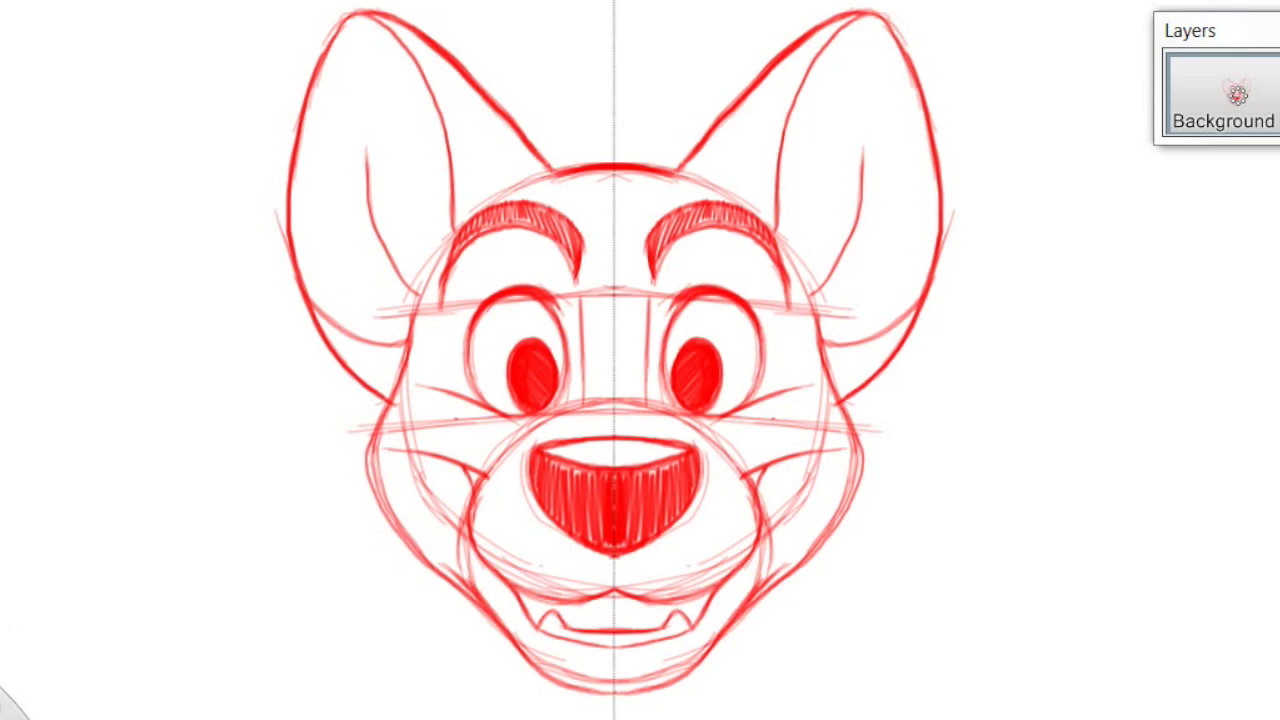
Draw mirrored pointed fur tufts down the outside of both cheeks, starting just below the ears.
{"action": "mouse_move", "coordinate": [380, 401]}
{"action": "left_mouse_down"}
{"action": "mouse_move", "coordinate": [342, 448]}
{"action": "mouse_move", "coordinate": [373, 427]}
{"action": "left_mouse_up"}
{"action": "left_click_drag", "start_coordinate": [342, 447], "coordinate": [383, 402]}
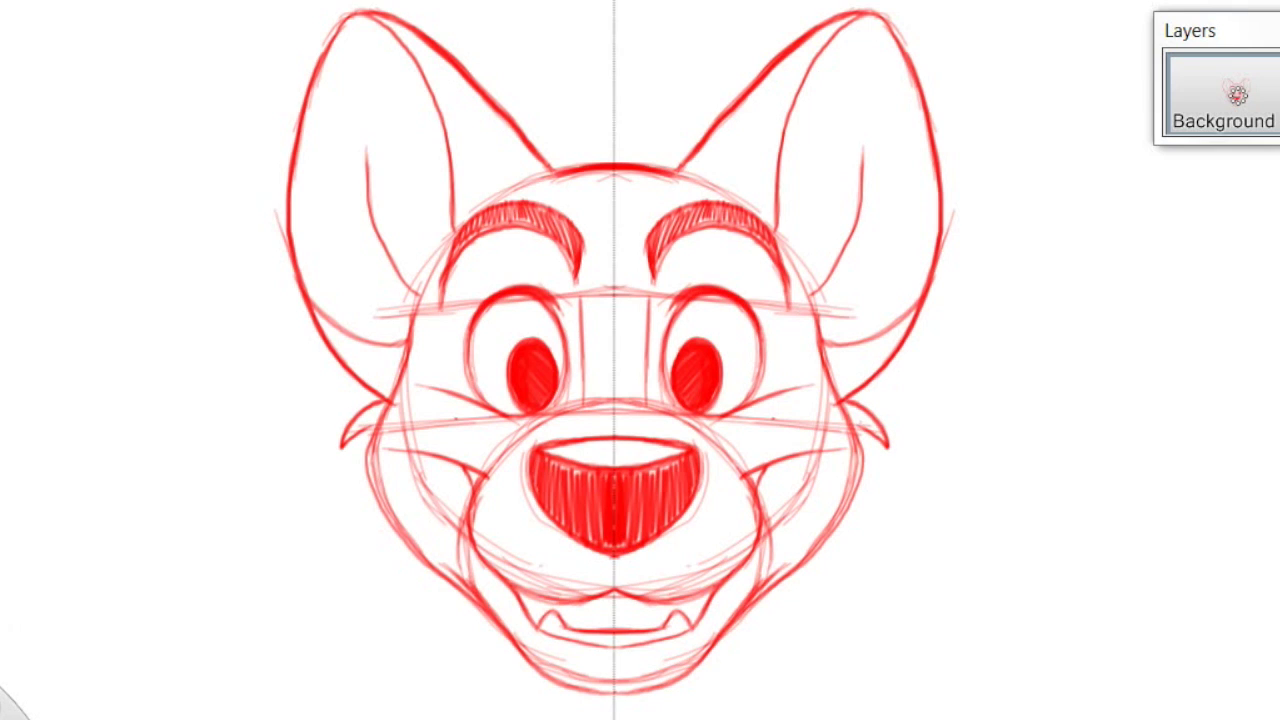
{"action": "mouse_move", "coordinate": [352, 447]}
{"action": "left_mouse_down"}
{"action": "mouse_move", "coordinate": [341, 467]}
{"action": "mouse_move", "coordinate": [351, 515]}
{"action": "mouse_move", "coordinate": [362, 485]}
{"action": "left_mouse_up"}
{"action": "left_click_drag", "start_coordinate": [876, 506], "coordinate": [866, 480]}
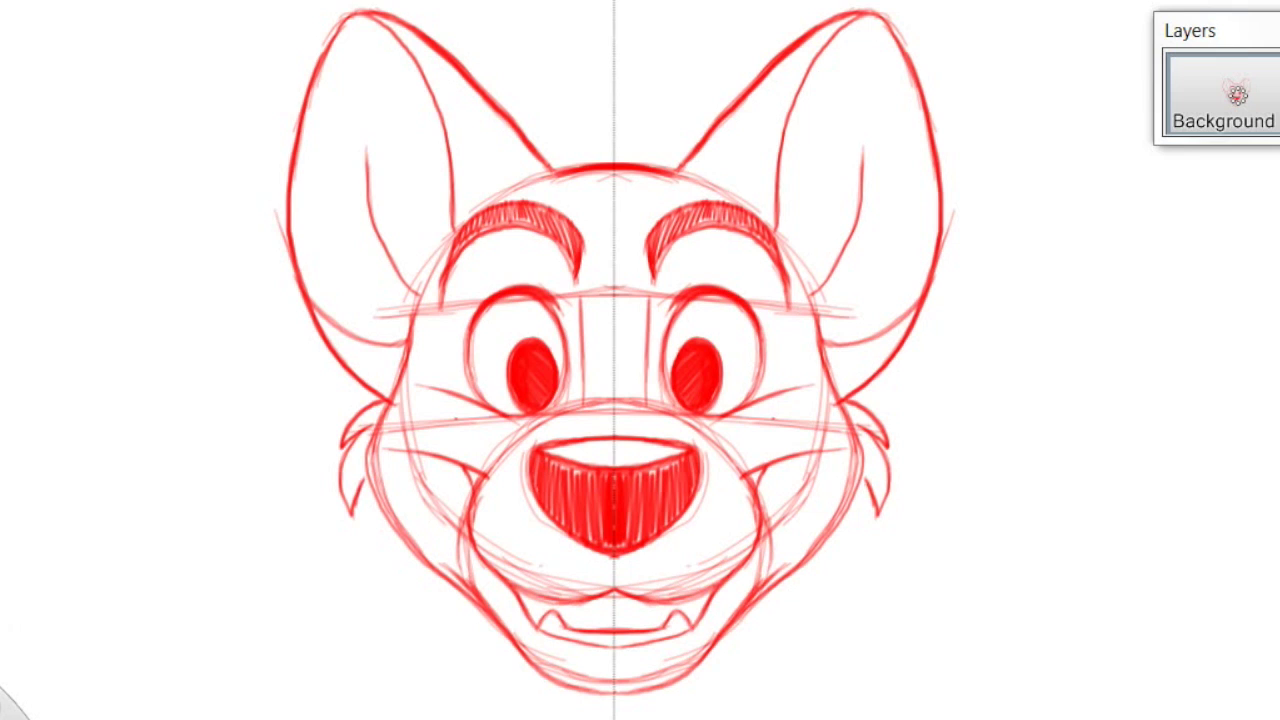
{"action": "mouse_move", "coordinate": [363, 481]}
{"action": "left_mouse_down"}
{"action": "mouse_move", "coordinate": [375, 542]}
{"action": "mouse_move", "coordinate": [404, 572]}
{"action": "mouse_move", "coordinate": [400, 530]}
{"action": "left_mouse_up"}
{"action": "left_click_drag", "start_coordinate": [410, 573], "coordinate": [363, 502]}
{"action": "left_click_drag", "start_coordinate": [866, 483], "coordinate": [877, 518]}
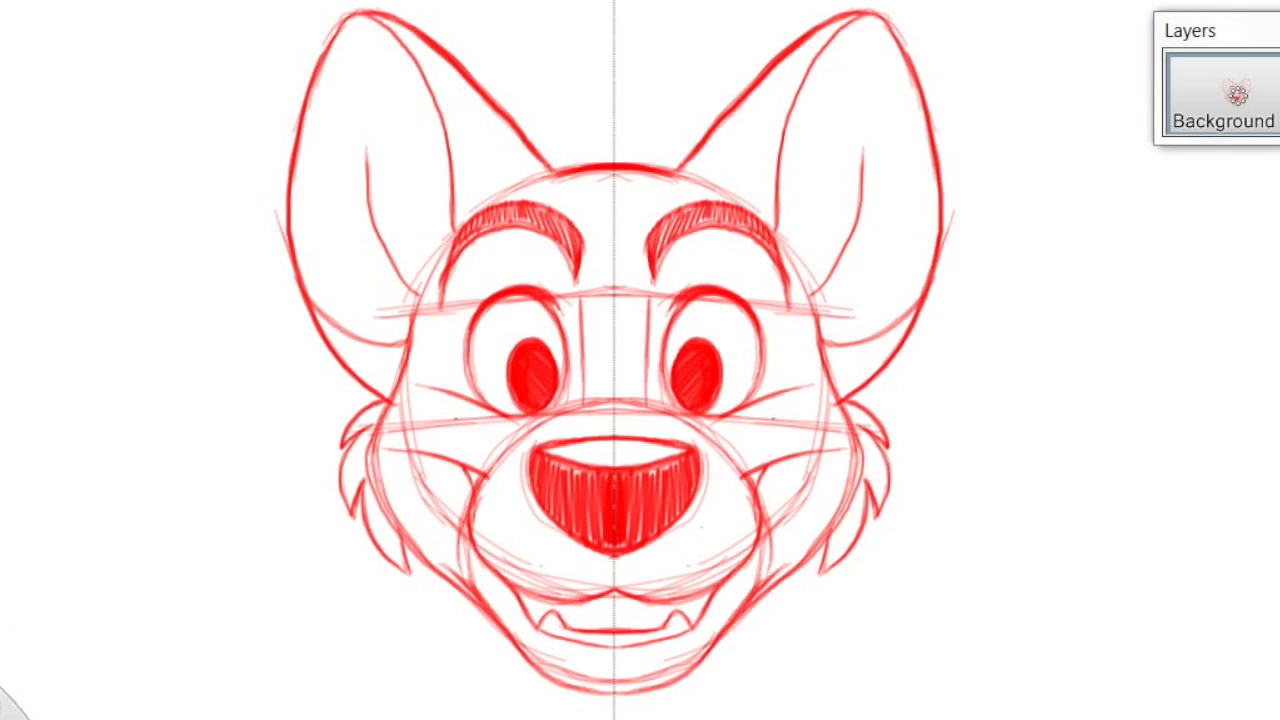
Add three whisker spots and long whiskers to each side of the muzzle, plus short hair strokes at the inner ear bases.
{"action": "mouse_move", "coordinate": [694, 533]}
{"action": "left_mouse_down"}
{"action": "mouse_move", "coordinate": [715, 543]}
{"action": "mouse_move", "coordinate": [686, 565]}
{"action": "mouse_move", "coordinate": [717, 553]}
{"action": "left_mouse_up"}
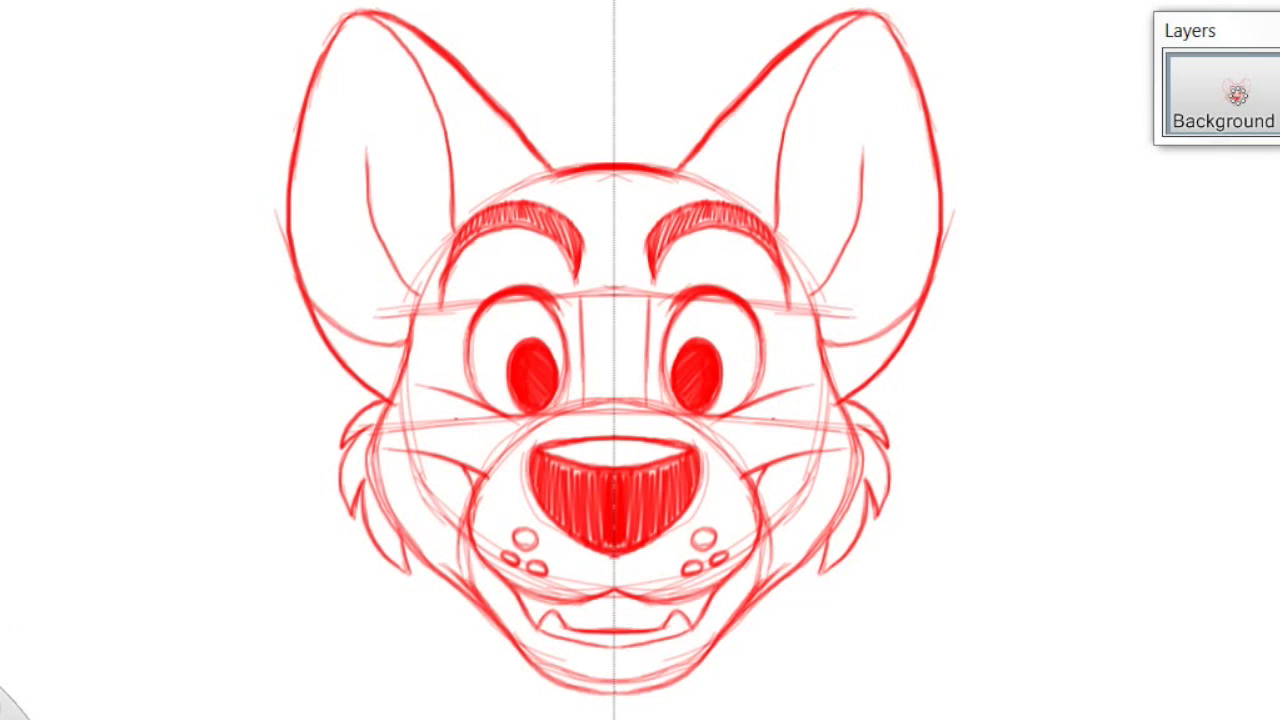
{"action": "mouse_move", "coordinate": [726, 517]}
{"action": "left_mouse_down"}
{"action": "mouse_move", "coordinate": [816, 479]}
{"action": "mouse_move", "coordinate": [910, 478]}
{"action": "left_mouse_up"}
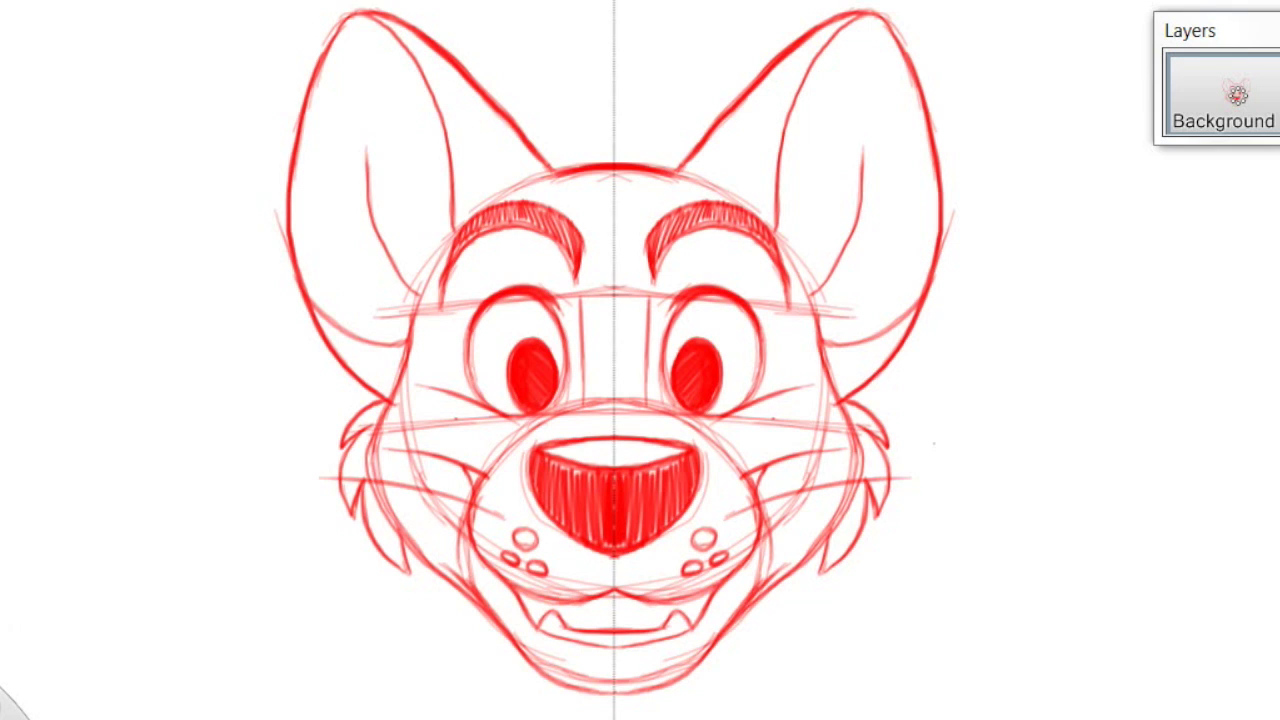
{"action": "left_click_drag", "start_coordinate": [488, 528], "coordinate": [316, 555]}
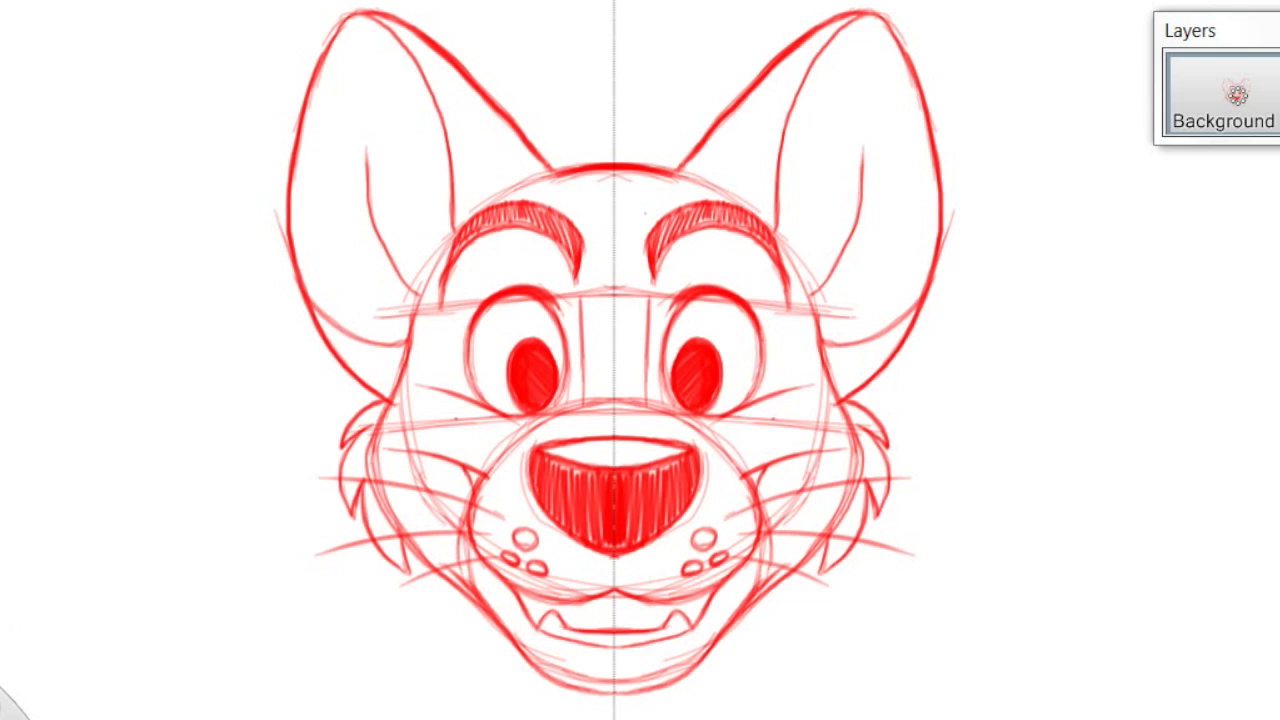
{"action": "left_click_drag", "start_coordinate": [648, 215], "coordinate": [680, 129]}
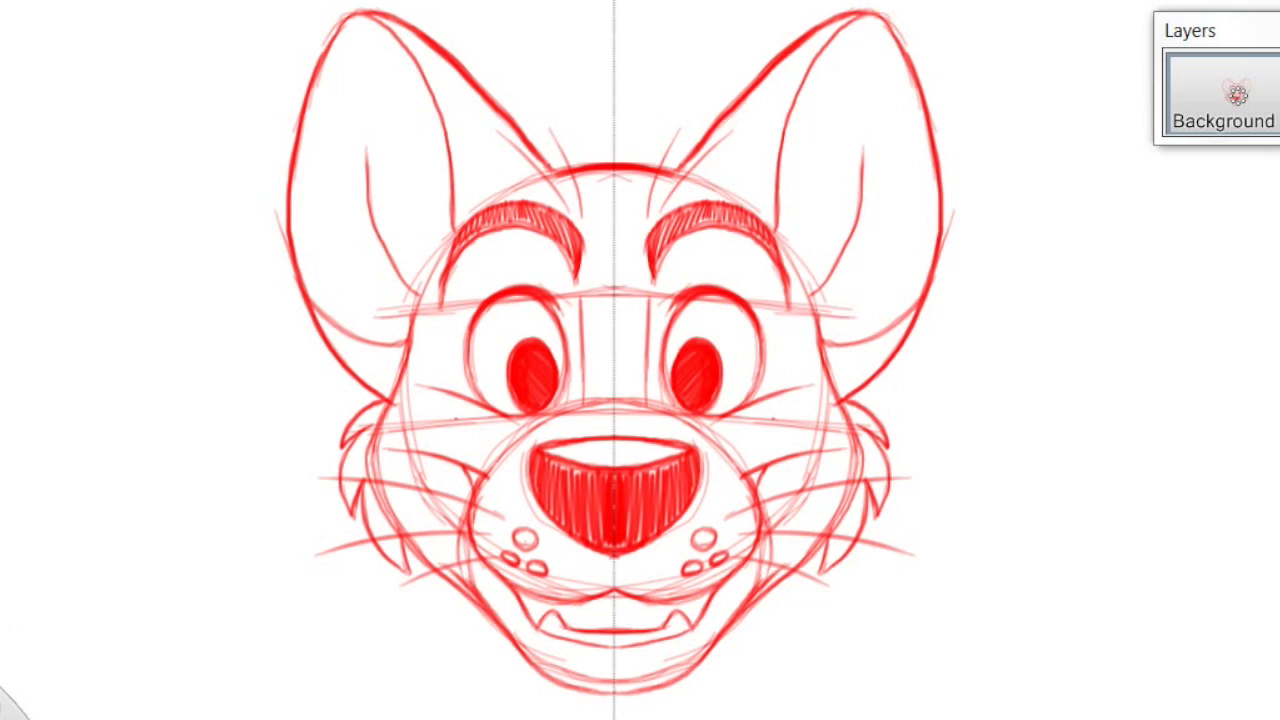
Draw the dividing line between the upper front teeth and shade the dark corners of the mouth.
{"action": "left_click_drag", "start_coordinate": [556, 605], "coordinate": [559, 616]}
{"action": "mouse_move", "coordinate": [614, 592]}
{"action": "left_mouse_down"}
{"action": "mouse_move", "coordinate": [614, 623]}
{"action": "mouse_move", "coordinate": [614, 602]}
{"action": "left_mouse_up"}
{"action": "mouse_move", "coordinate": [540, 600]}
{"action": "left_mouse_down"}
{"action": "mouse_move", "coordinate": [553, 603]}
{"action": "mouse_move", "coordinate": [538, 626]}
{"action": "left_mouse_up"}
{"action": "left_click_drag", "start_coordinate": [530, 610], "coordinate": [539, 627]}
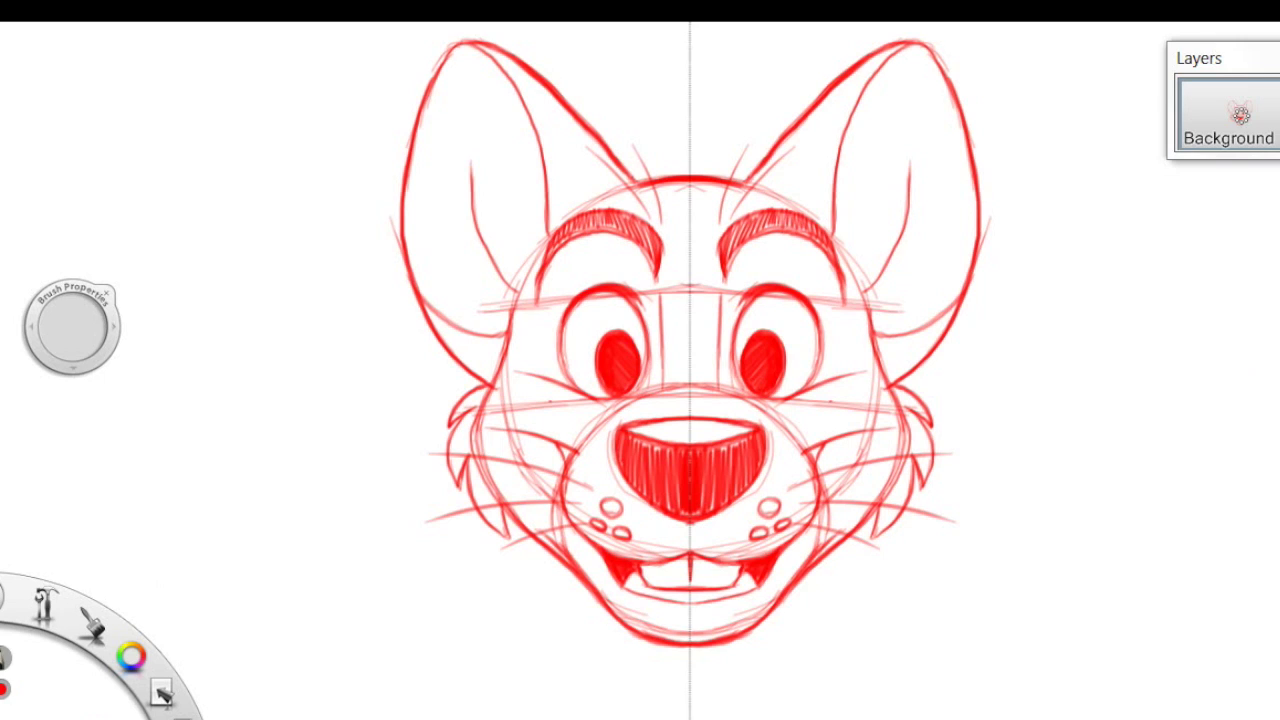
Turn off Symmetry Y and change the brush color to white.
{"action": "left_click", "coordinate": [35, 5]}
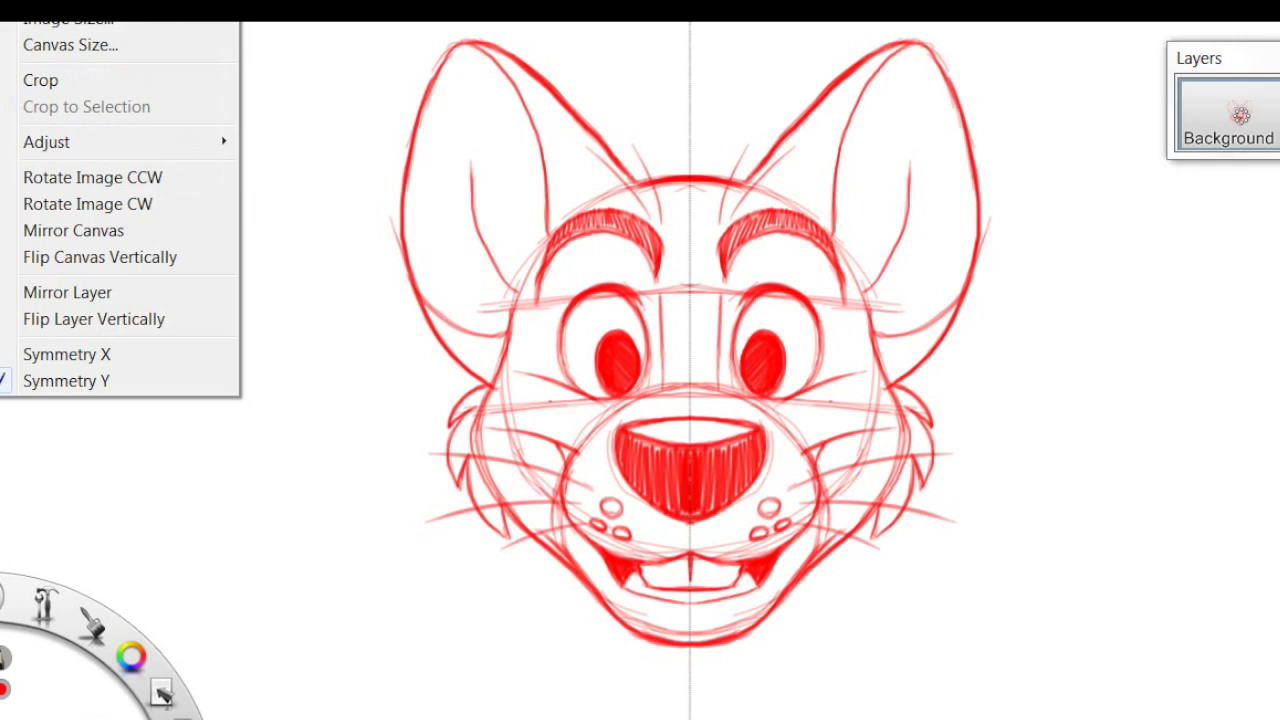
{"action": "mouse_move", "coordinate": [105, 5]}
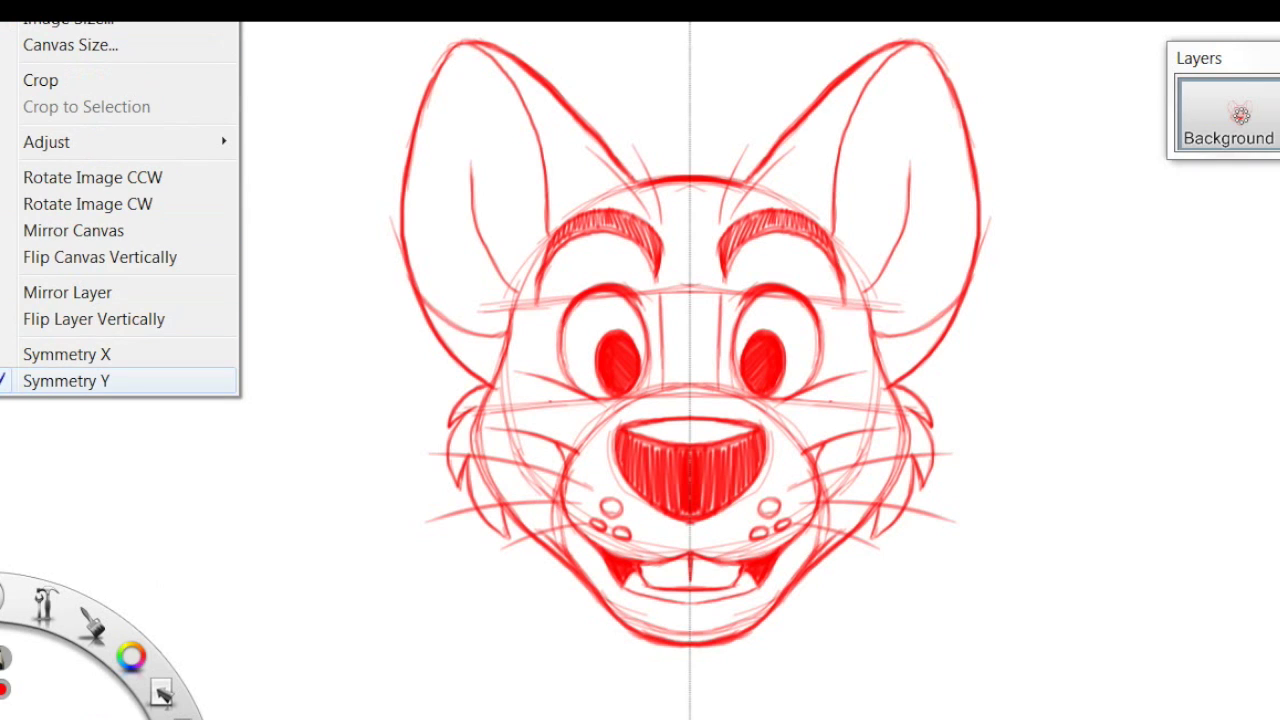
{"action": "key", "text": "Return"}
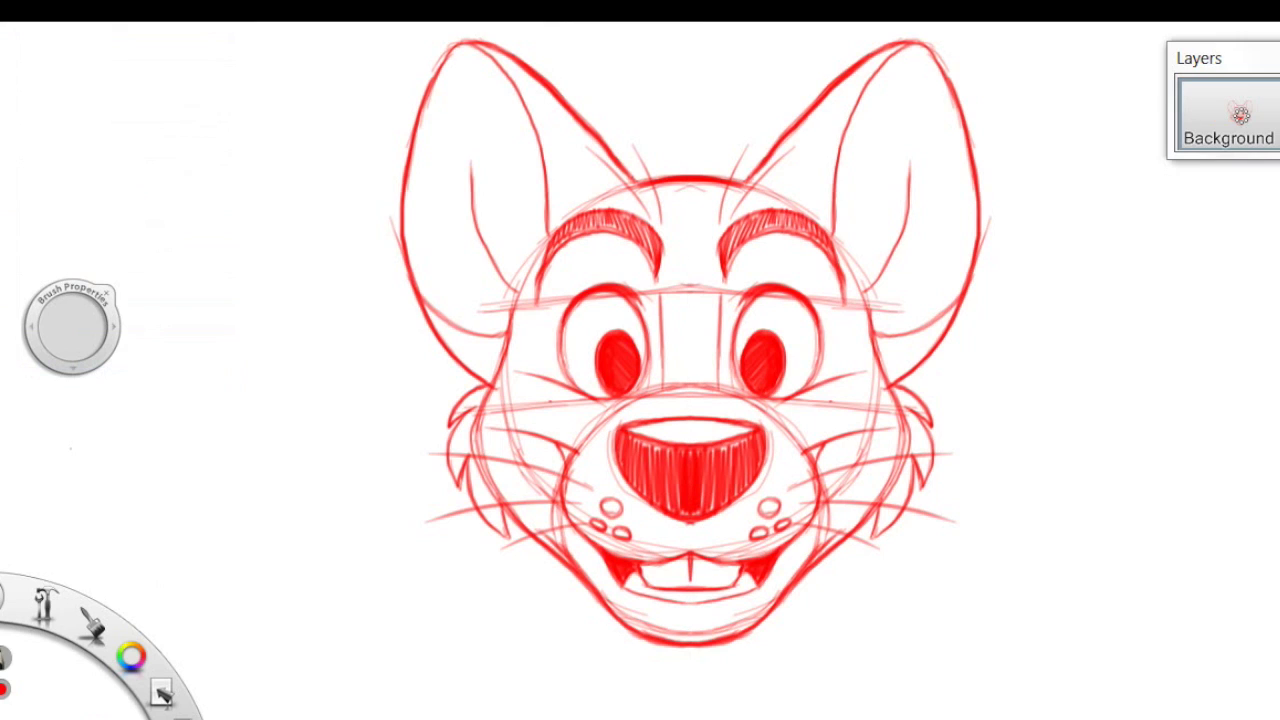
{"action": "left_click_drag", "start_coordinate": [131, 656], "coordinate": [175, 697]}
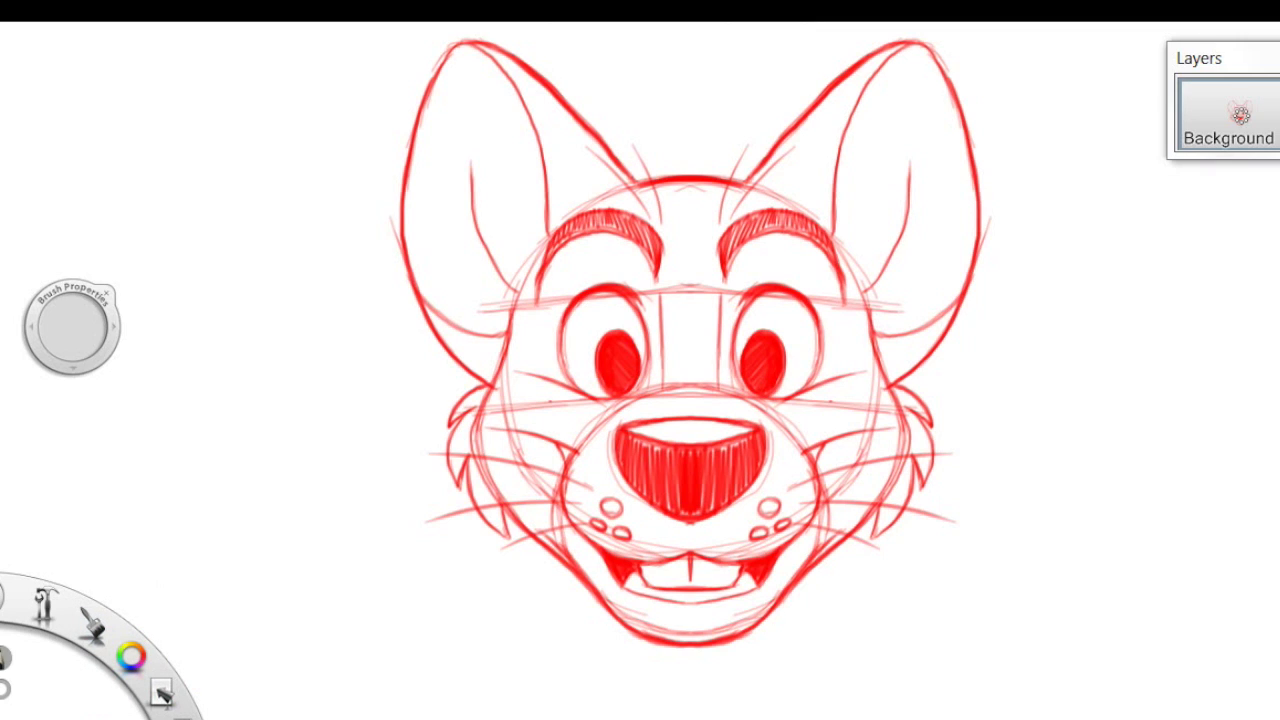